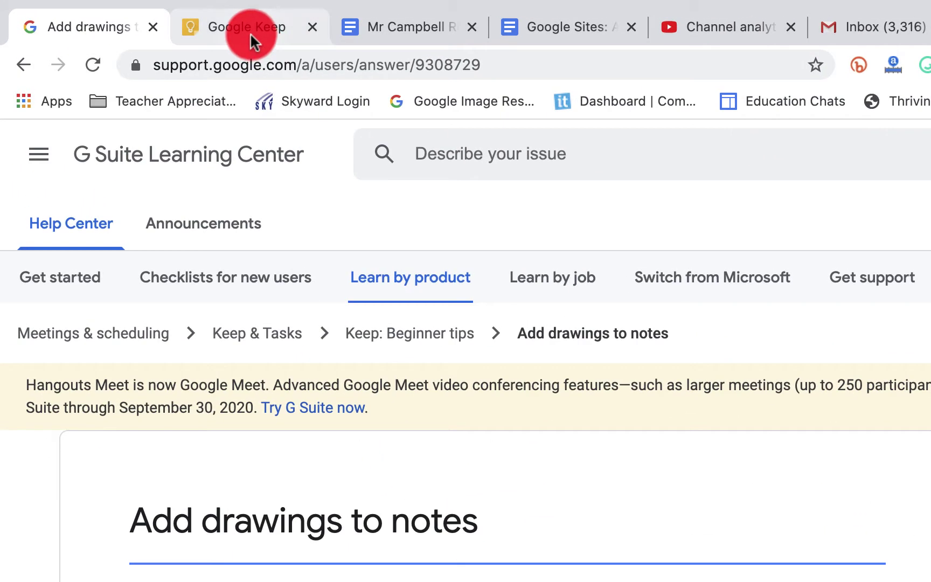
Switch from the Add drawings help article to the Google Keep notes tab.
click(186, 20)
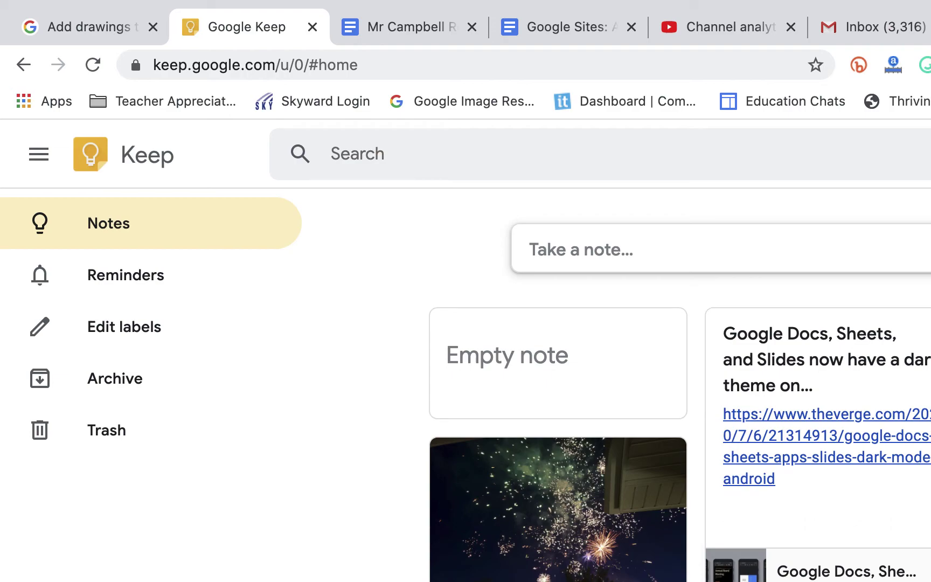
Start a new drawing note with the pen icon in the Take a note bar.
click(712, 168)
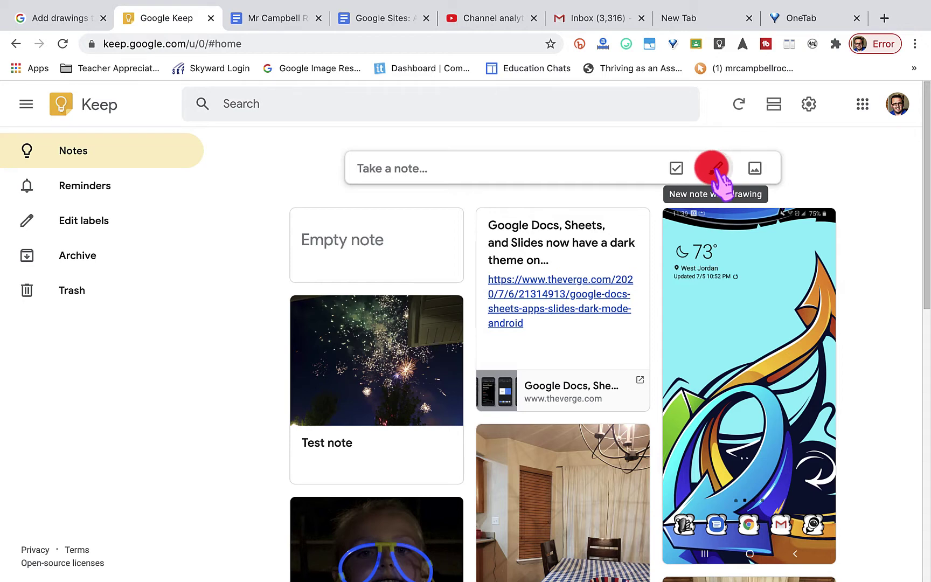
Open a new drawing and hand-write 'Spencer' with the thick red marker.
click(712, 169)
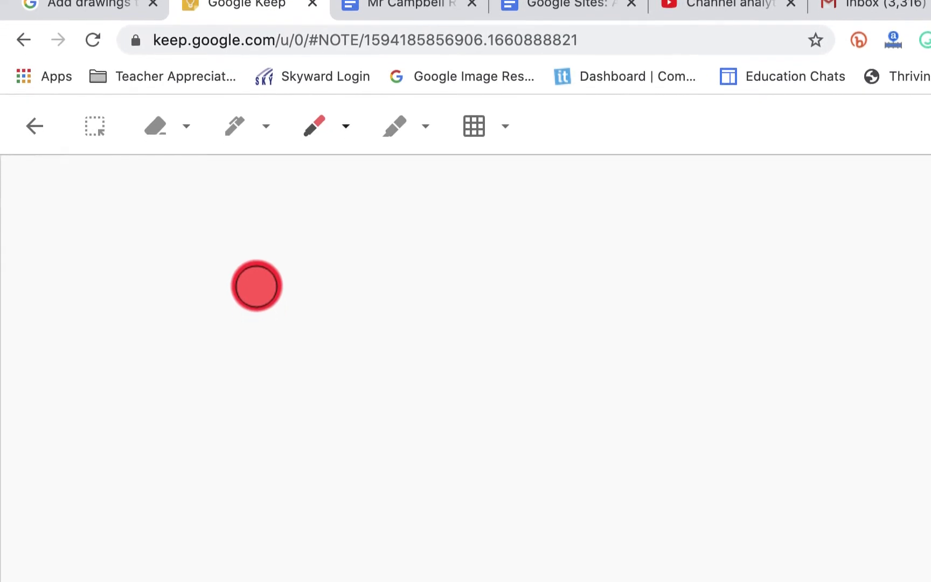
drag(257, 286, 191, 482)
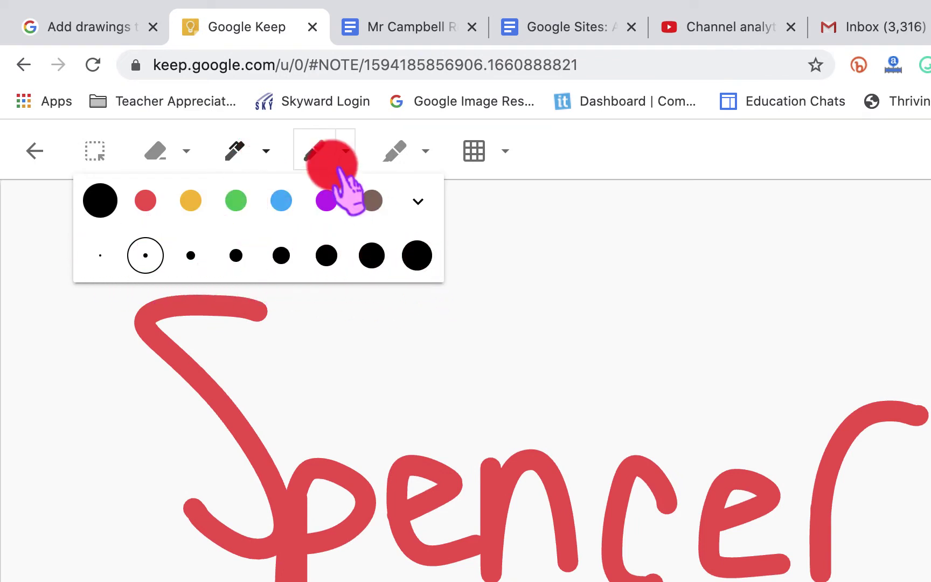
click(326, 155)
click(345, 154)
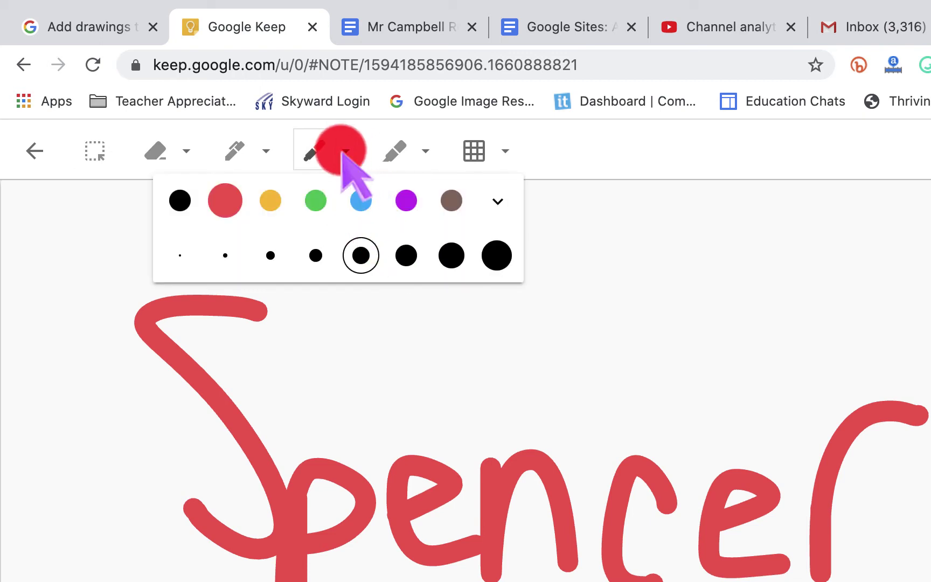
Set the highlighter to yellow at a much thicker stroke size.
click(425, 152)
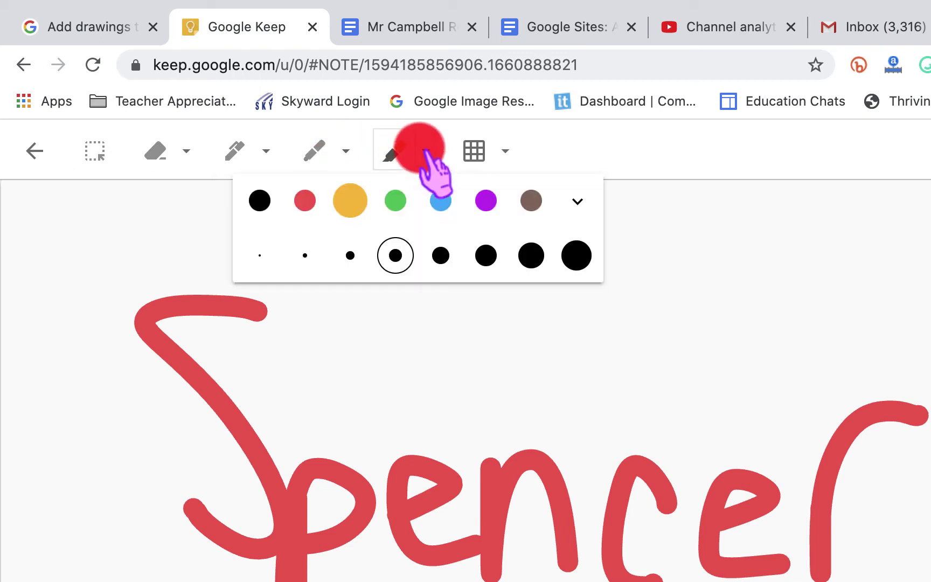
click(527, 258)
click(360, 178)
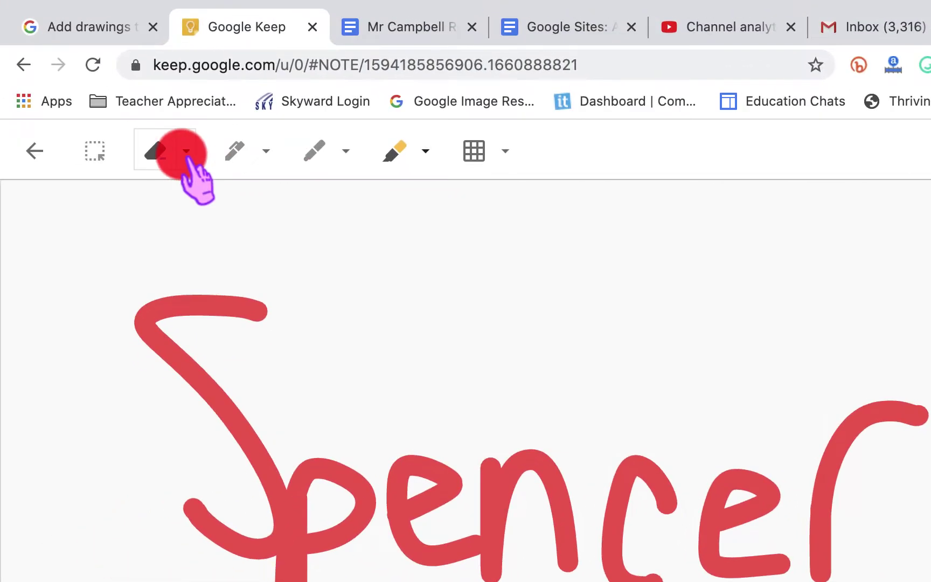
Use the stroke eraser to remove the opening S from 'Spencer'.
click(186, 153)
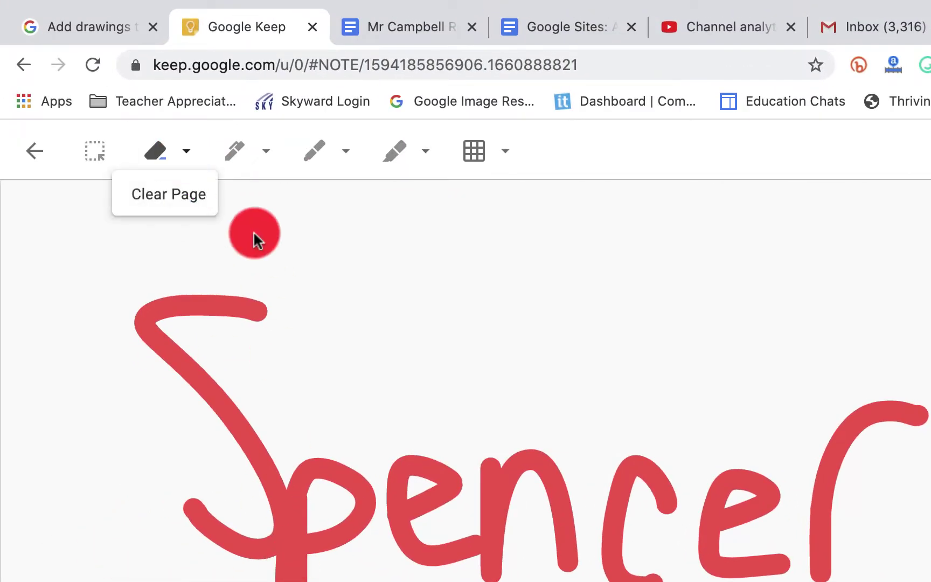
click(156, 154)
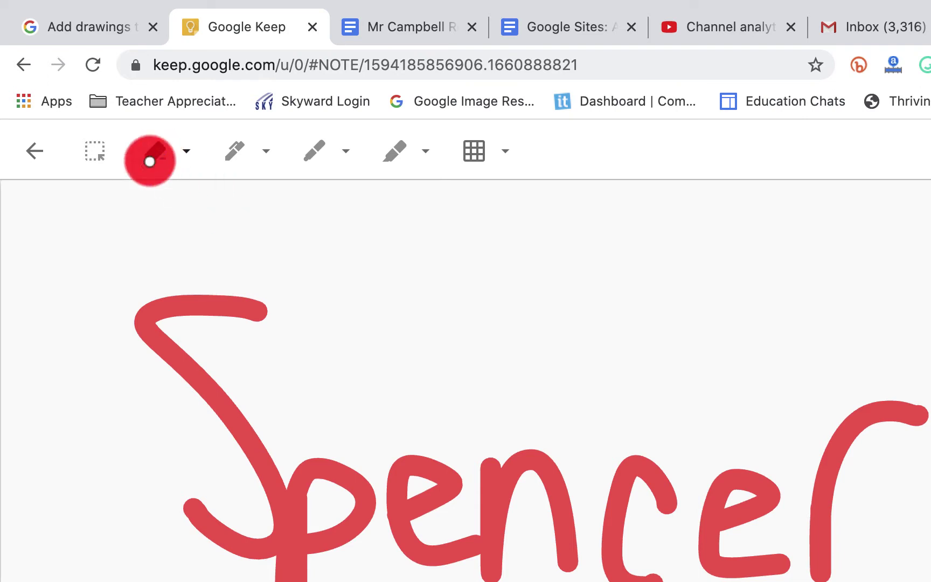
click(229, 303)
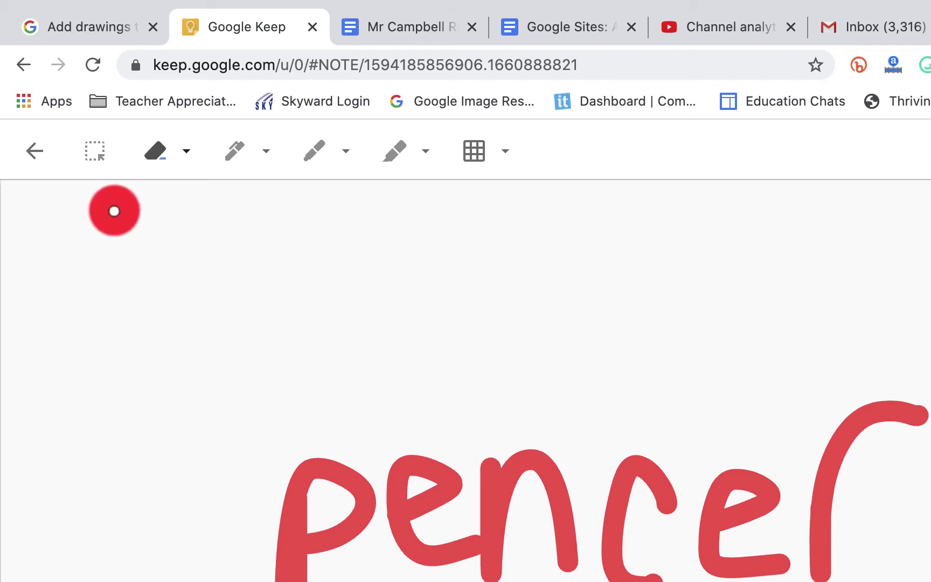
Box-select the 'pencer' lettering with its yellow underline, and drag the resize handle to shrink both.
click(95, 151)
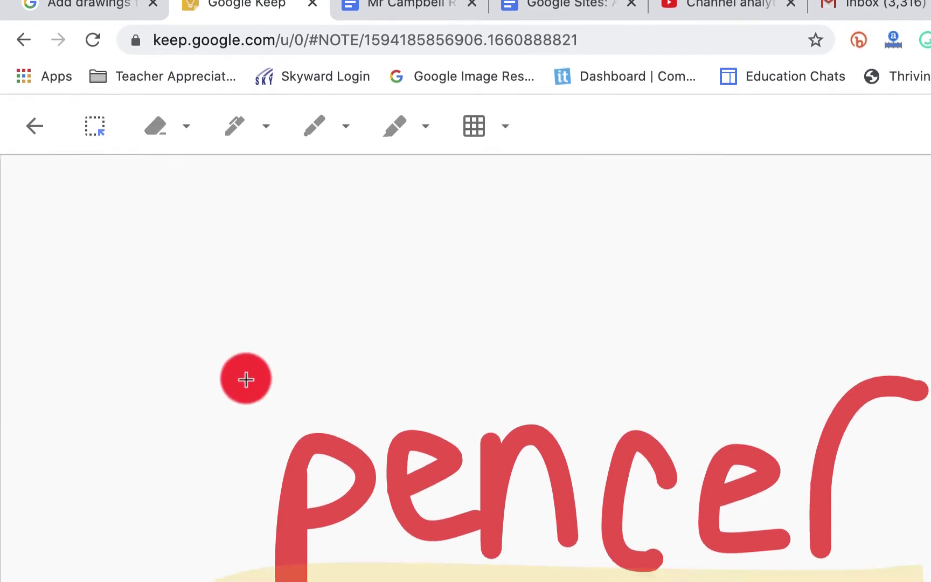
drag(246, 379, 483, 581)
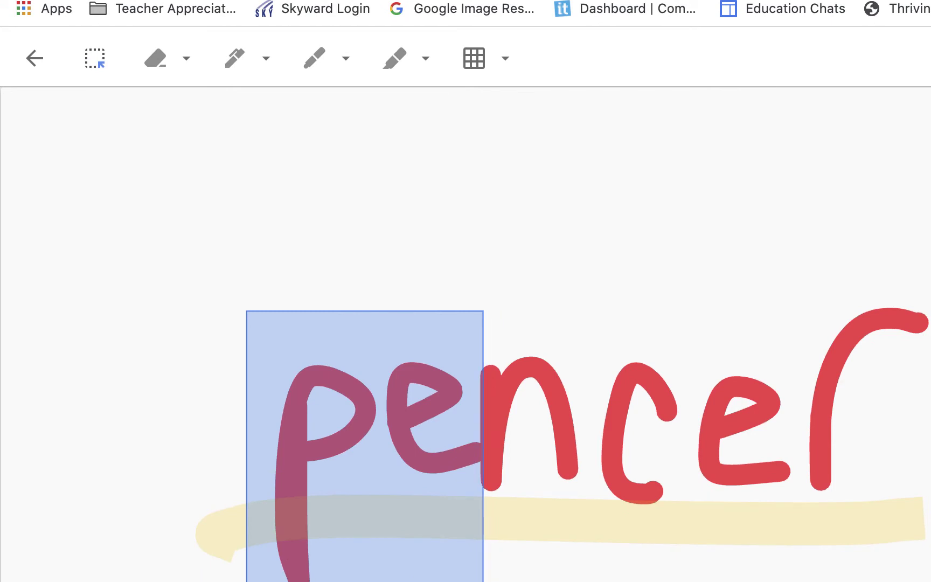
drag(483, 581, 484, 581)
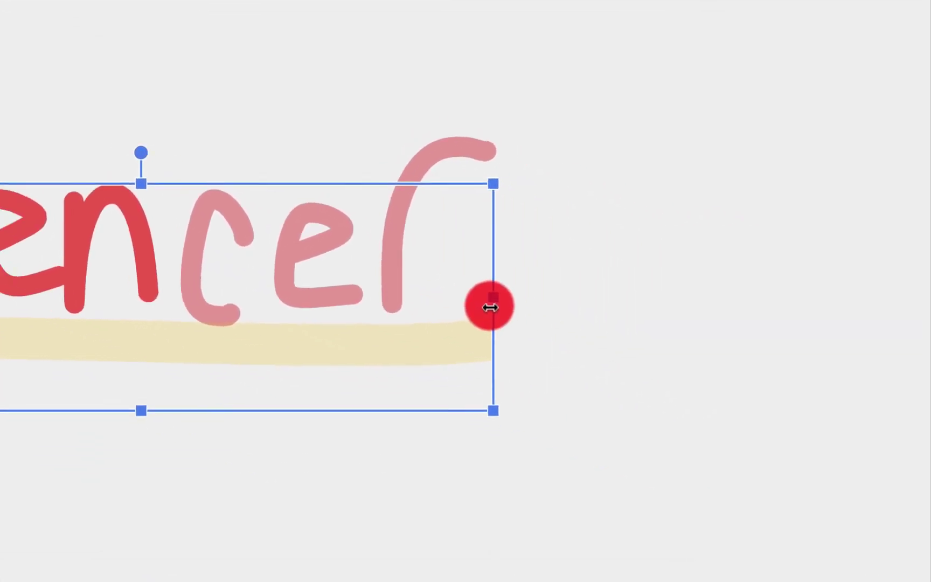
mouse_move(583, 369)
mouse_down()
mouse_move(258, 351)
mouse_move(439, 349)
mouse_move(667, 379)
mouse_move(719, 395)
mouse_move(589, 393)
mouse_move(771, 405)
mouse_move(601, 395)
mouse_move(800, 403)
mouse_move(544, 385)
mouse_move(574, 384)
mouse_up()
click(85, 133)
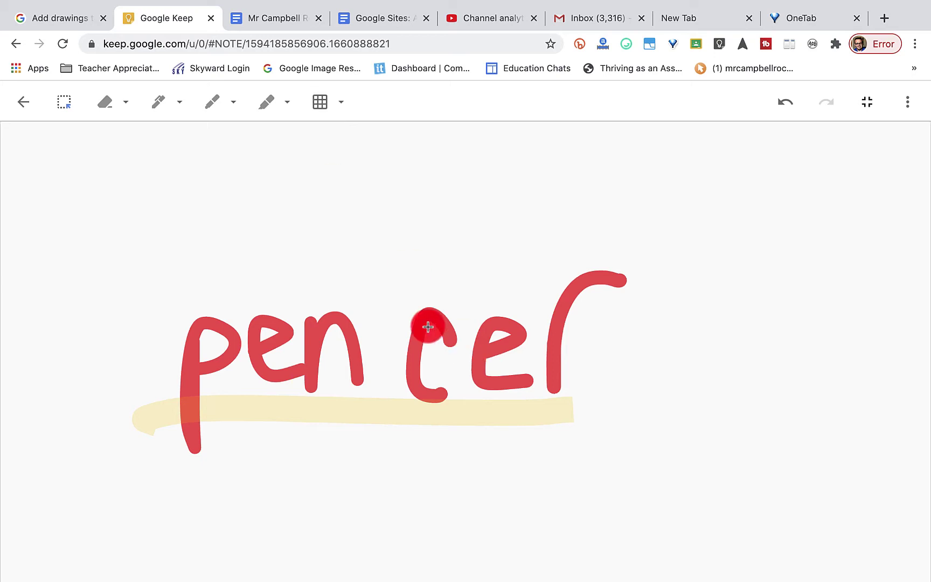
click(320, 102)
click(240, 172)
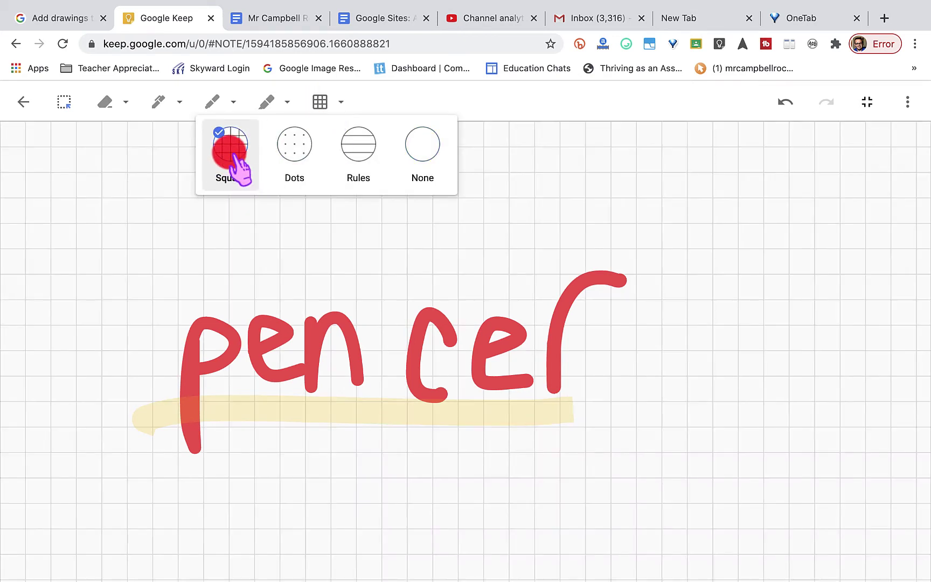
click(296, 156)
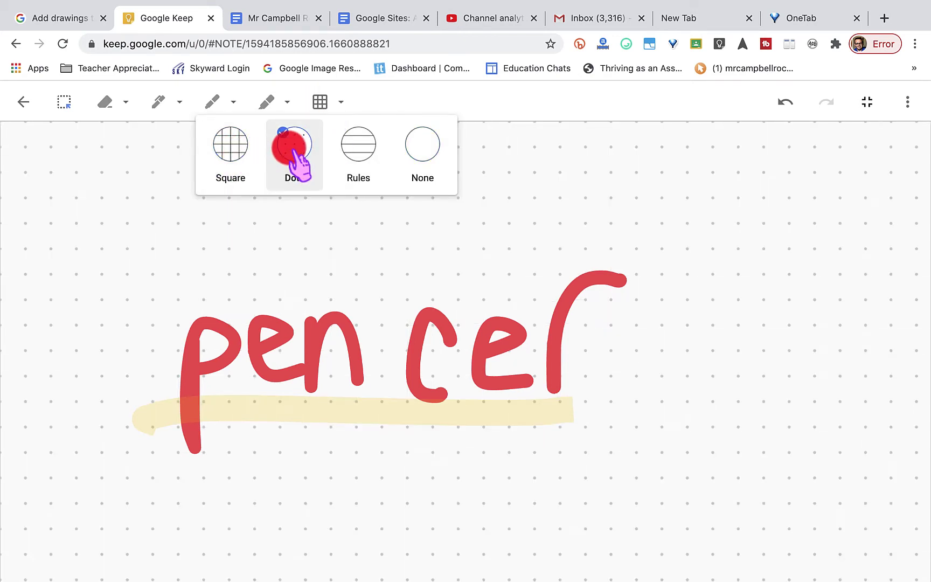
click(357, 151)
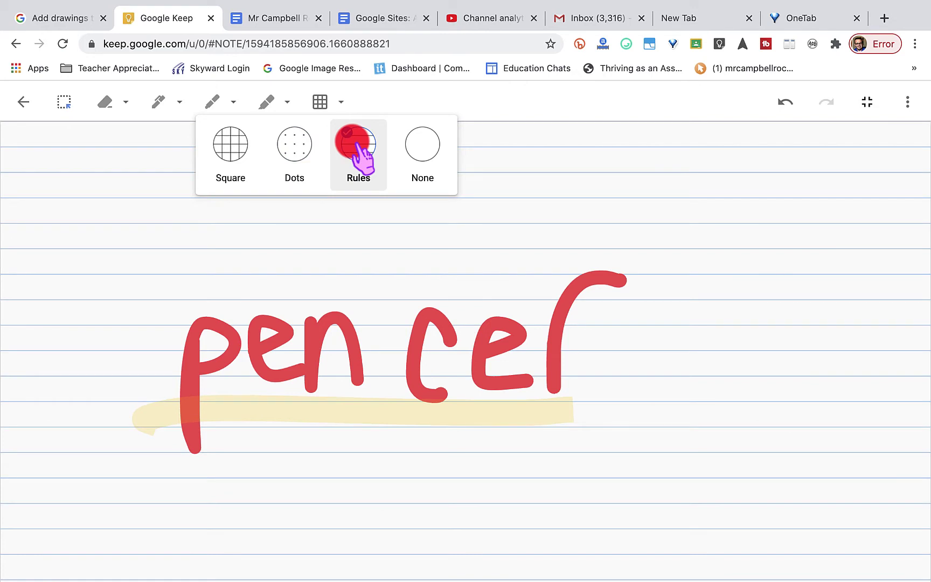
click(414, 148)
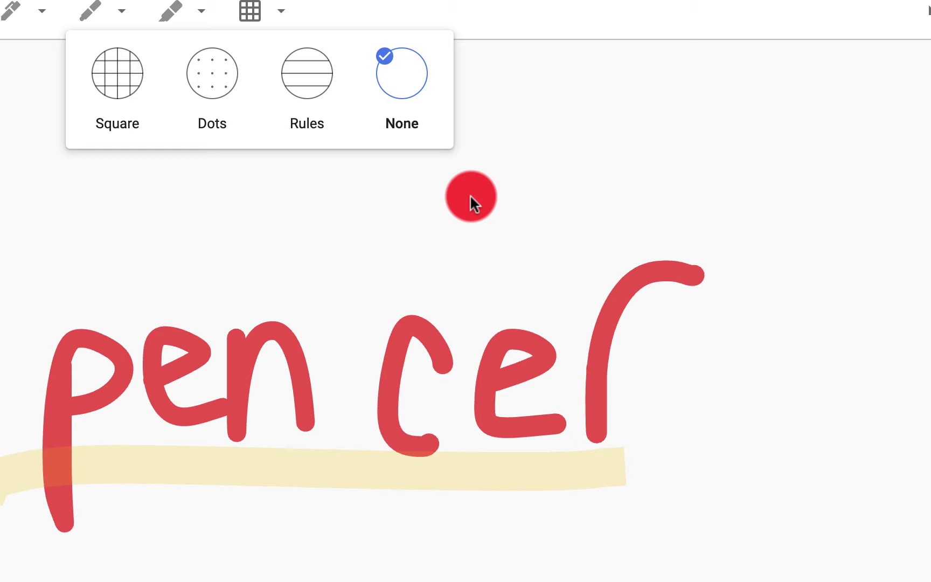
click(484, 214)
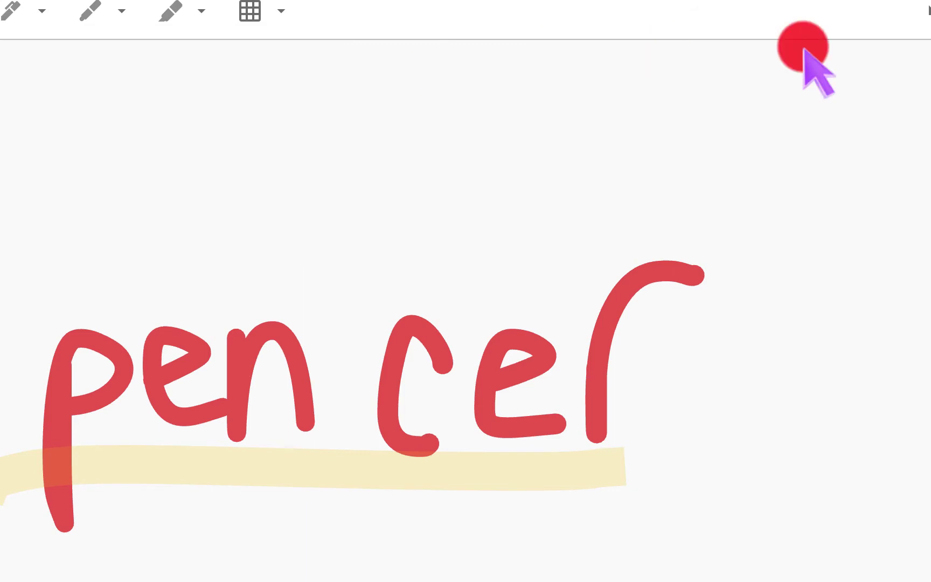
Undo the resize, restore the S and remove the yellow underline, then exit the drawing editor.
click(930, 12)
click(930, 12)
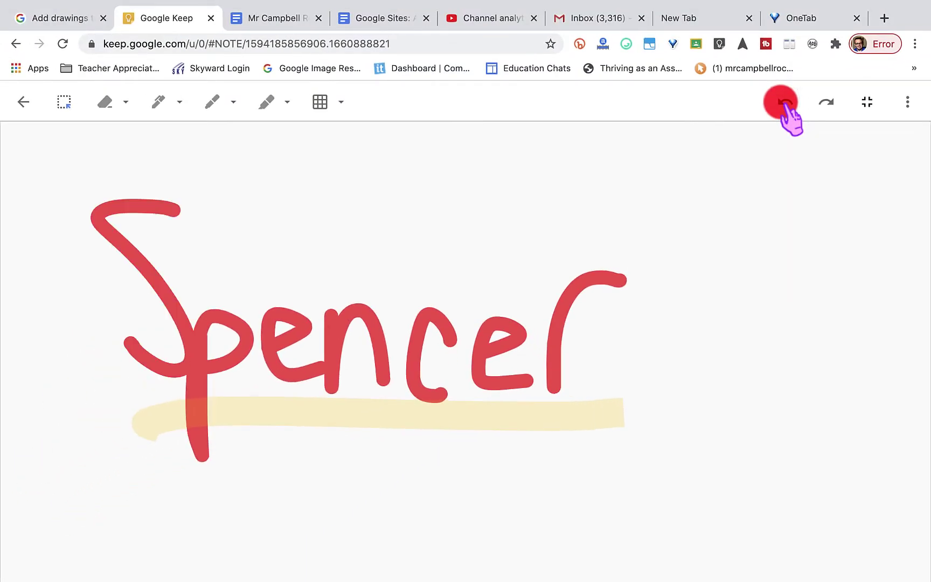
click(785, 103)
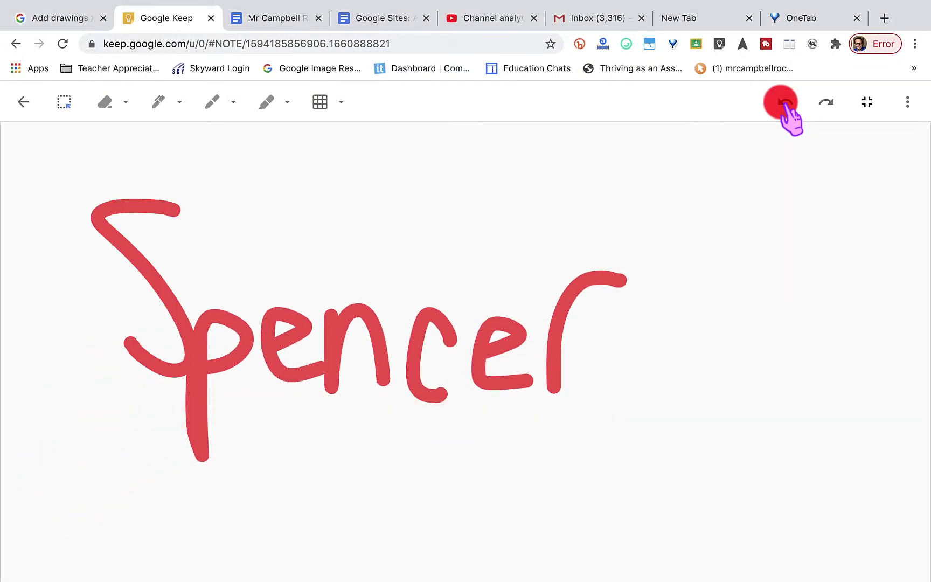
click(865, 103)
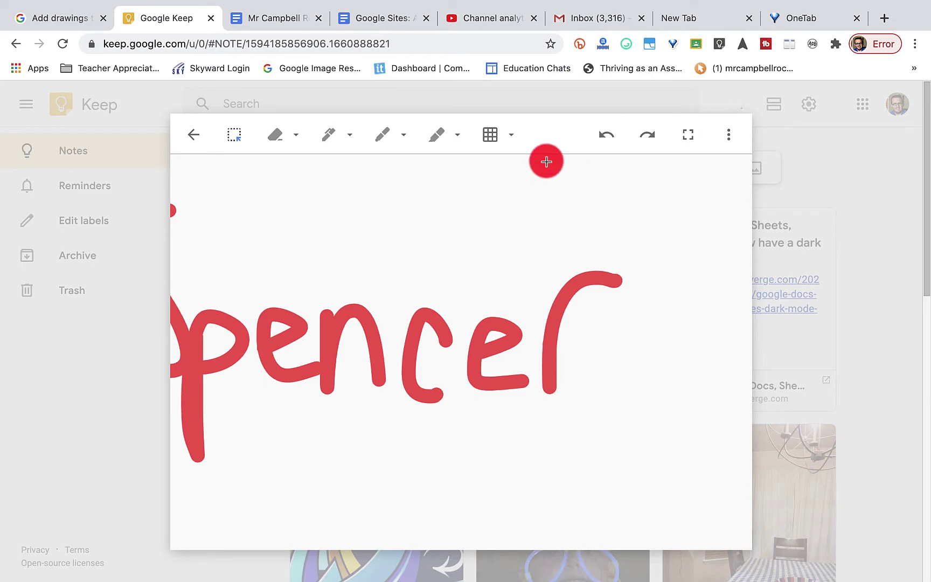
click(688, 135)
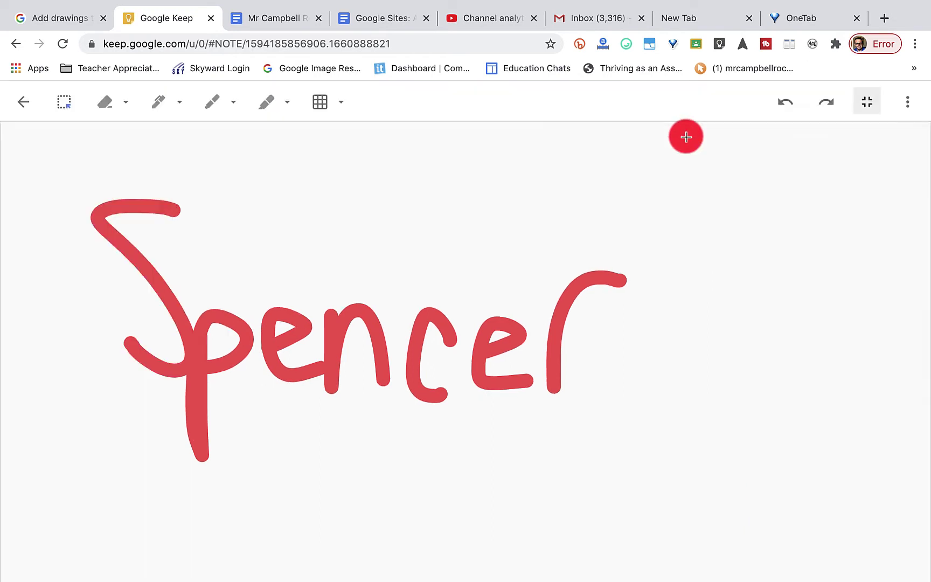
click(908, 103)
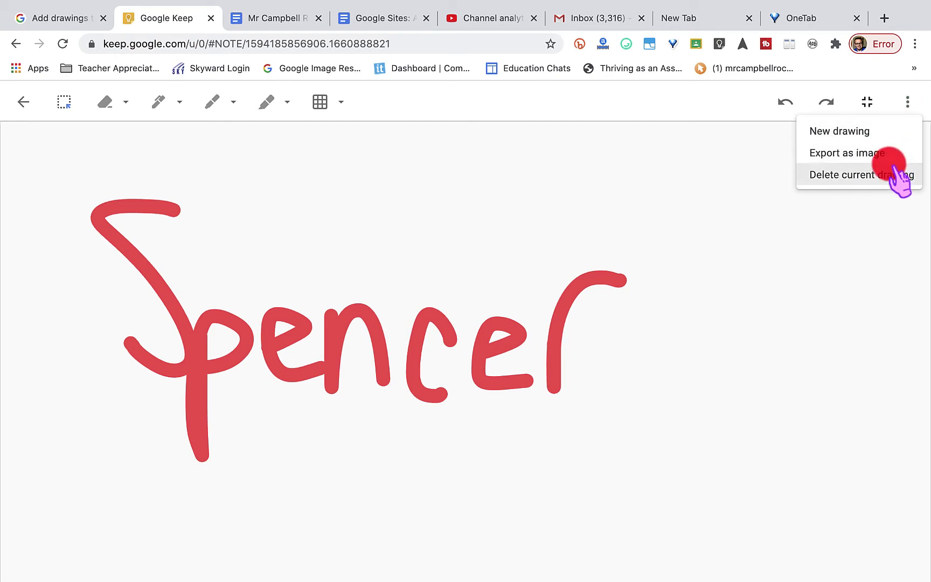
click(755, 157)
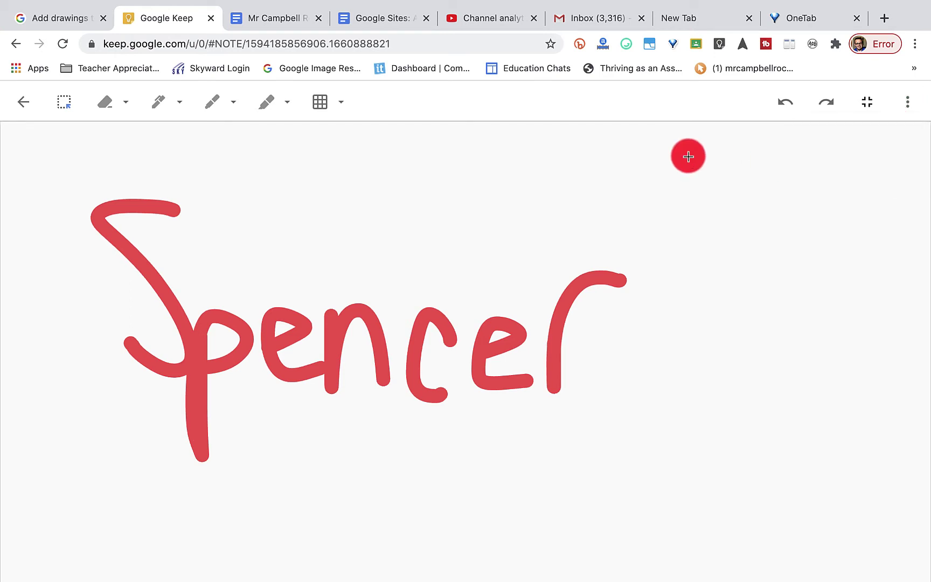
click(24, 103)
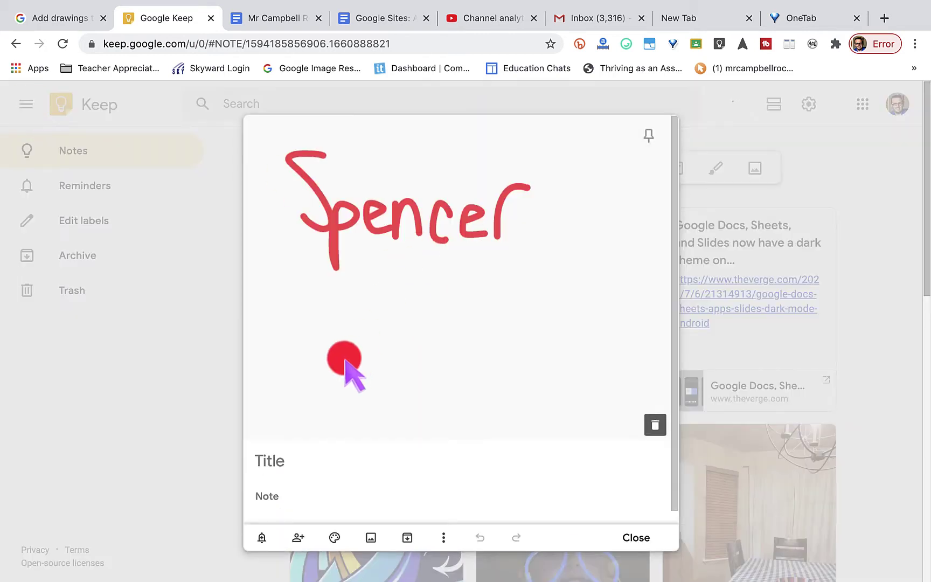
Enter the note title 'This is a Drawing in Keep' and close the note.
click(280, 456)
text(This)
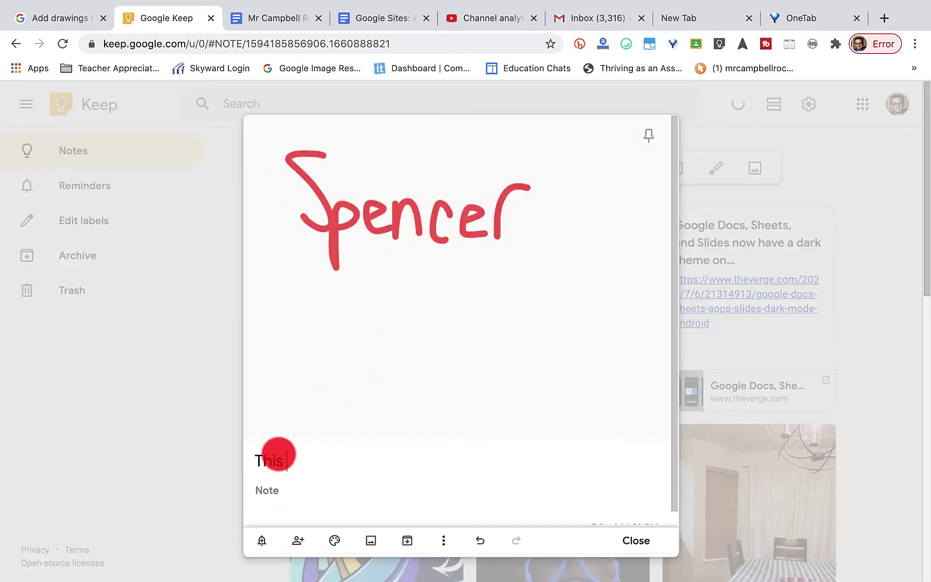
text( is a Drawing in e)
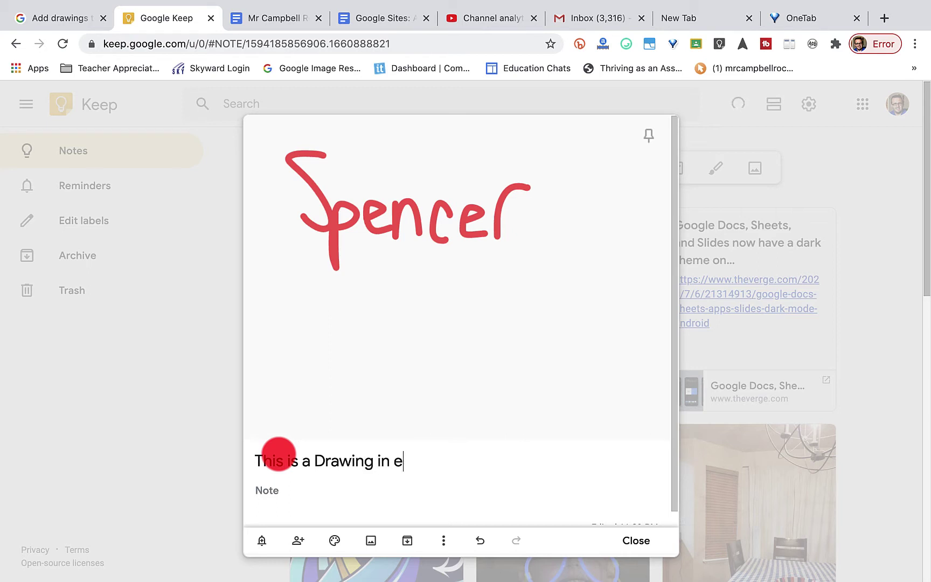
key(BackSpace)
text(Keep)
key(Return)
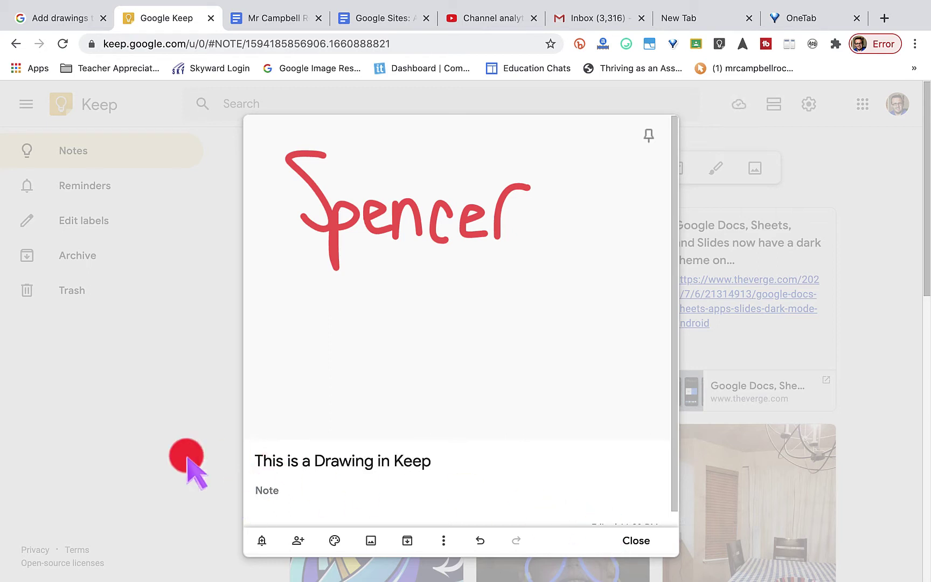
key(Return)
click(180, 415)
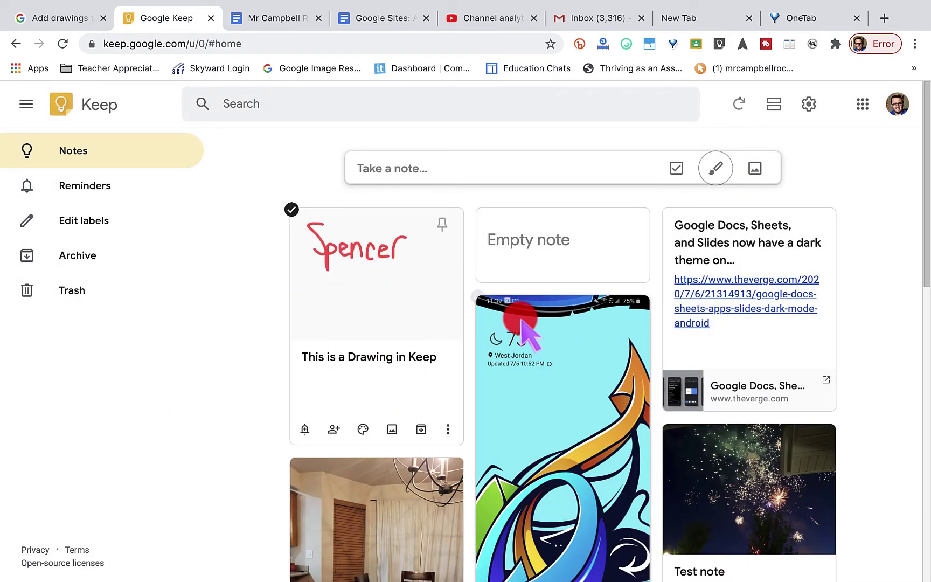
Open the wheat-field image from 'This is an image from Google Keep Computer' for drawing with the pen.
scroll(563, 415, down, 6)
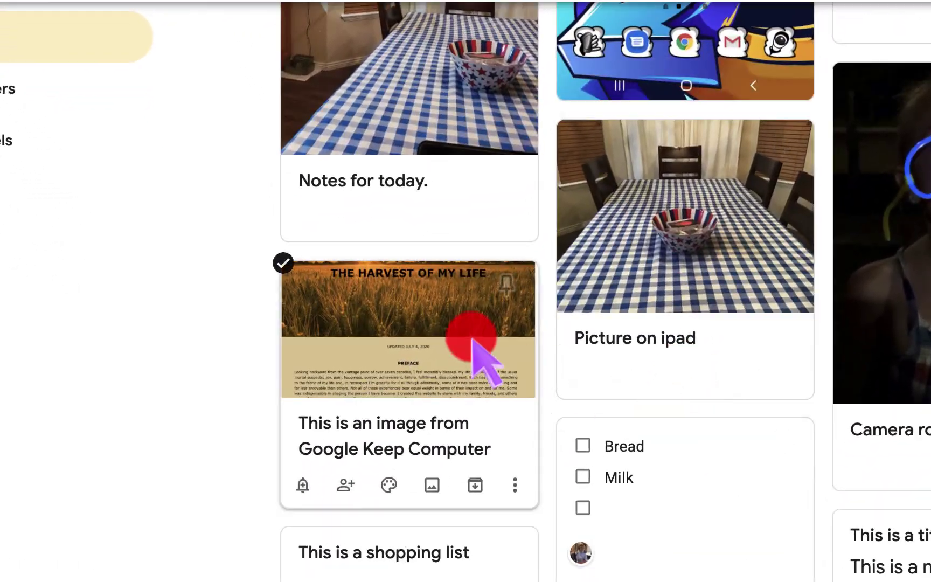
click(478, 358)
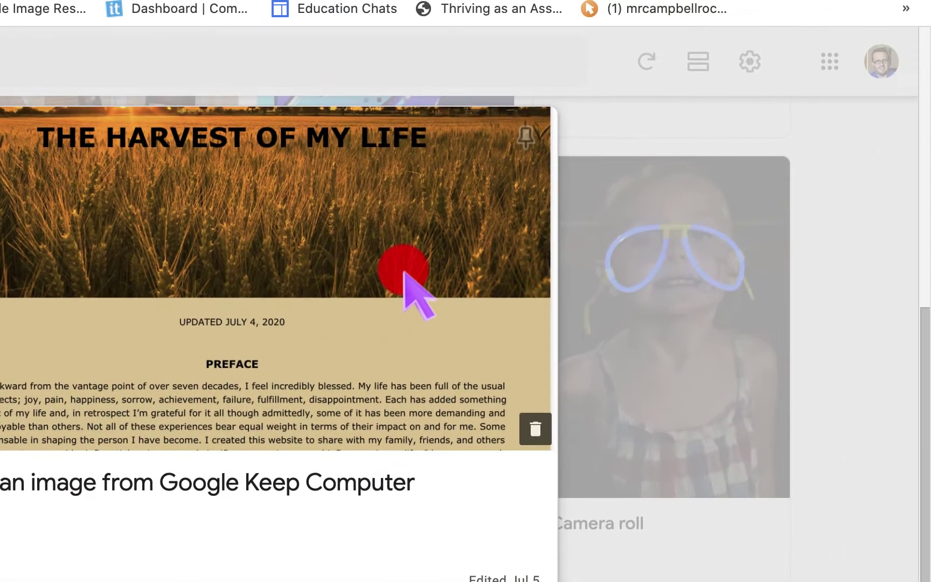
click(404, 272)
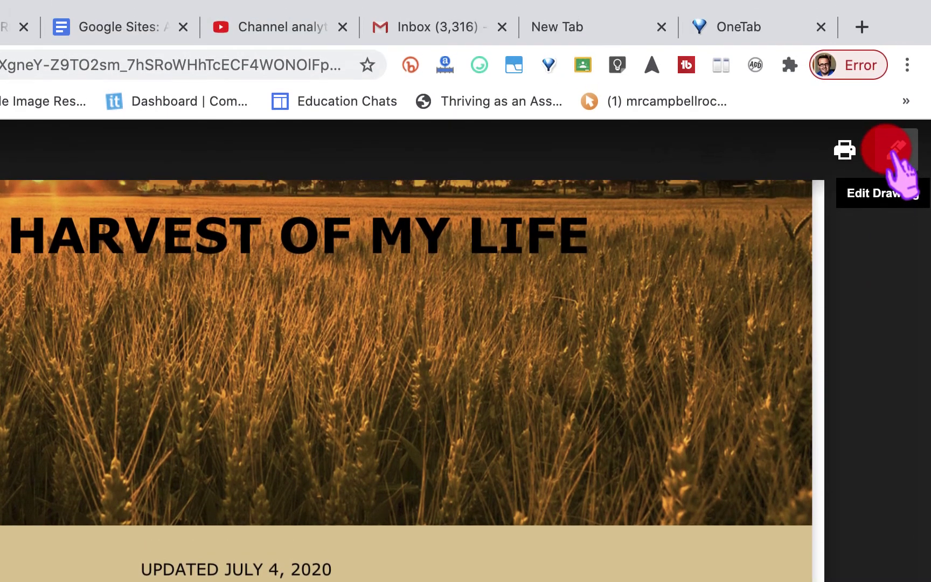
click(895, 110)
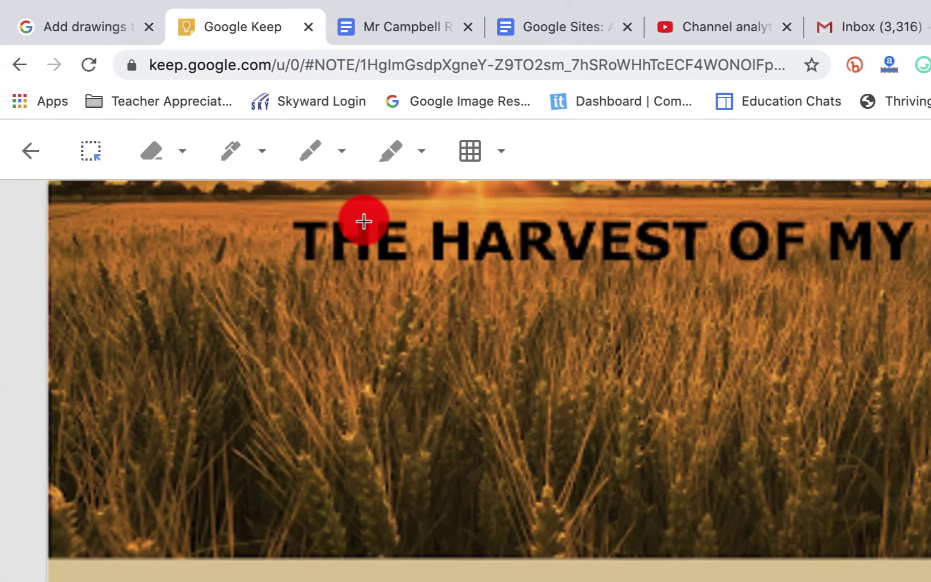
click(239, 153)
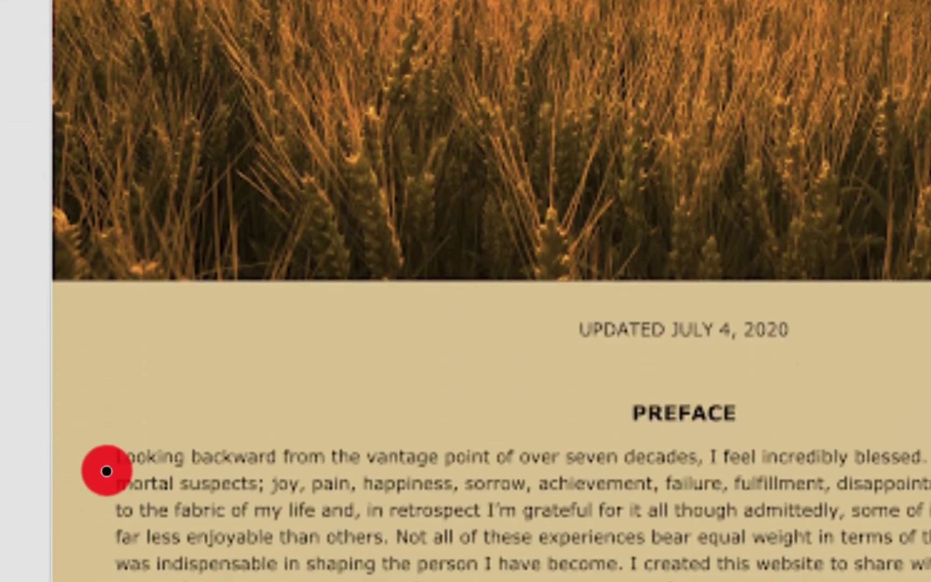
Underline 'Looking backward from the vantage' in black and highlight the following lines in green.
mouse_move(107, 468)
mouse_down()
mouse_move(270, 462)
mouse_move(509, 476)
mouse_up()
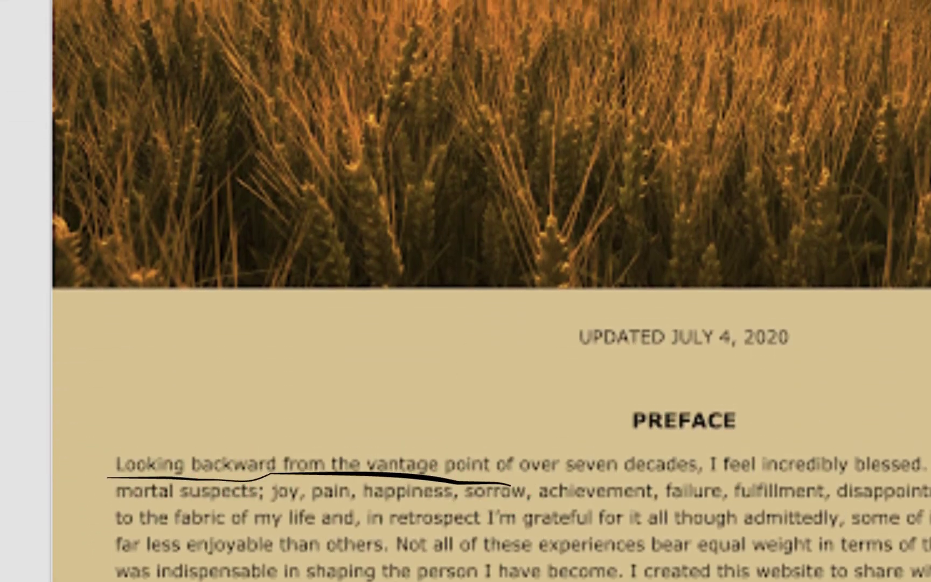
click(416, 75)
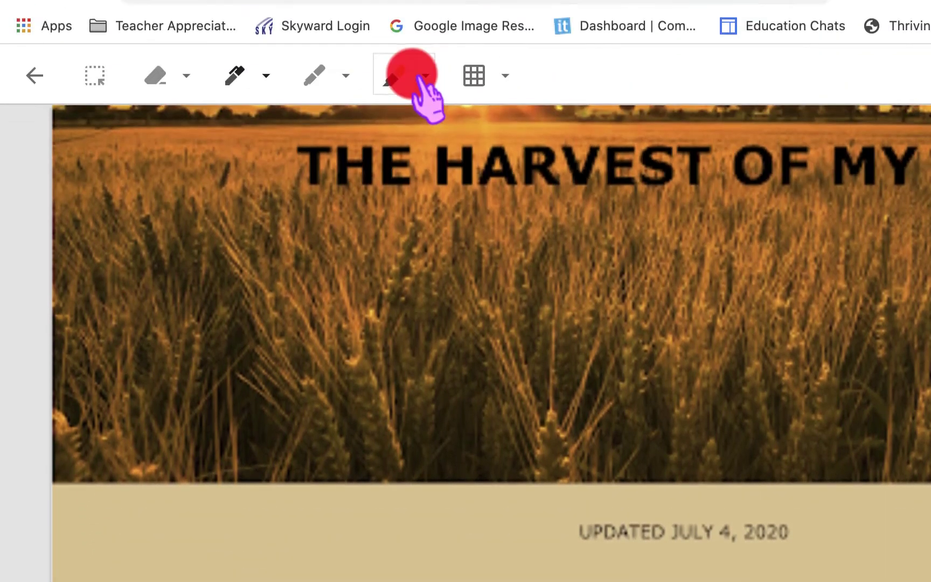
click(423, 78)
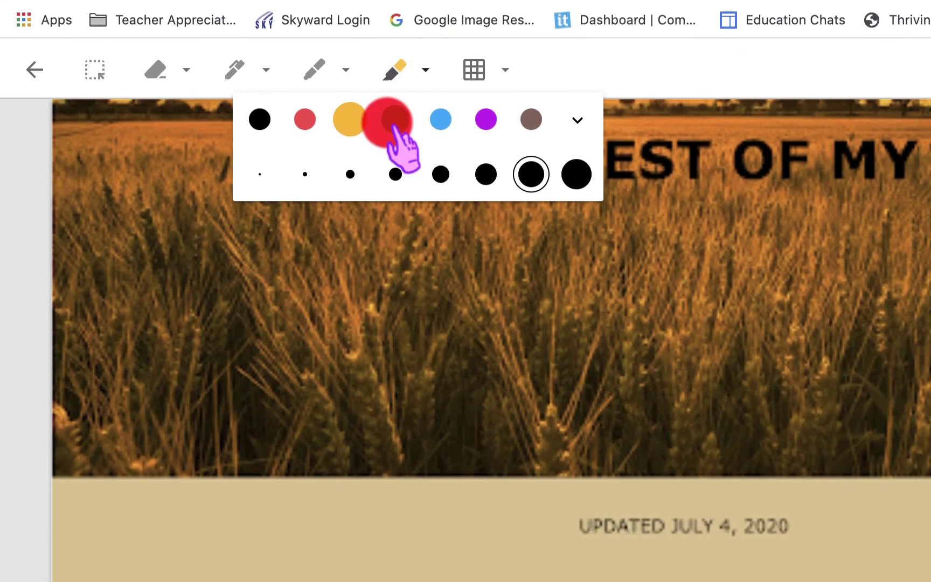
click(390, 121)
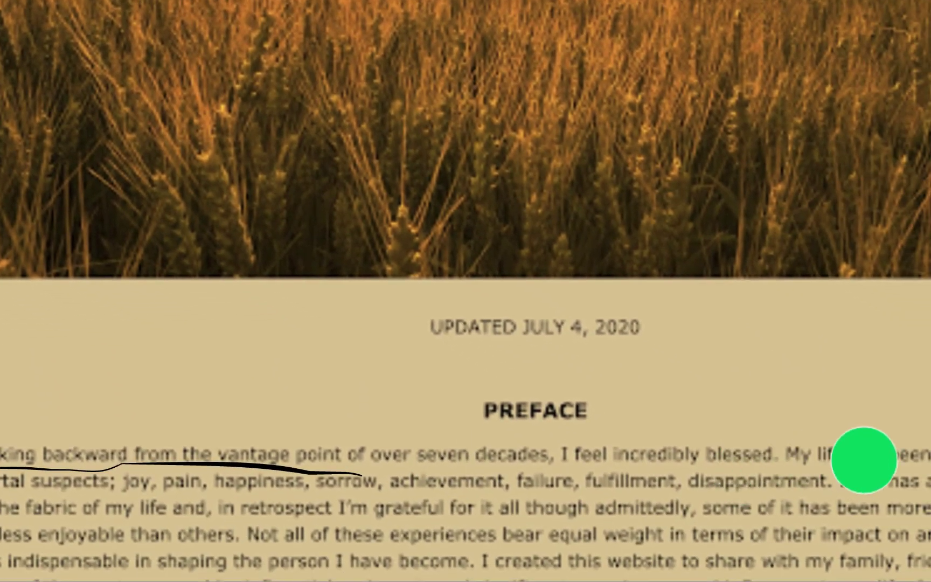
mouse_move(409, 461)
mouse_down()
mouse_move(601, 449)
mouse_move(930, 465)
mouse_up()
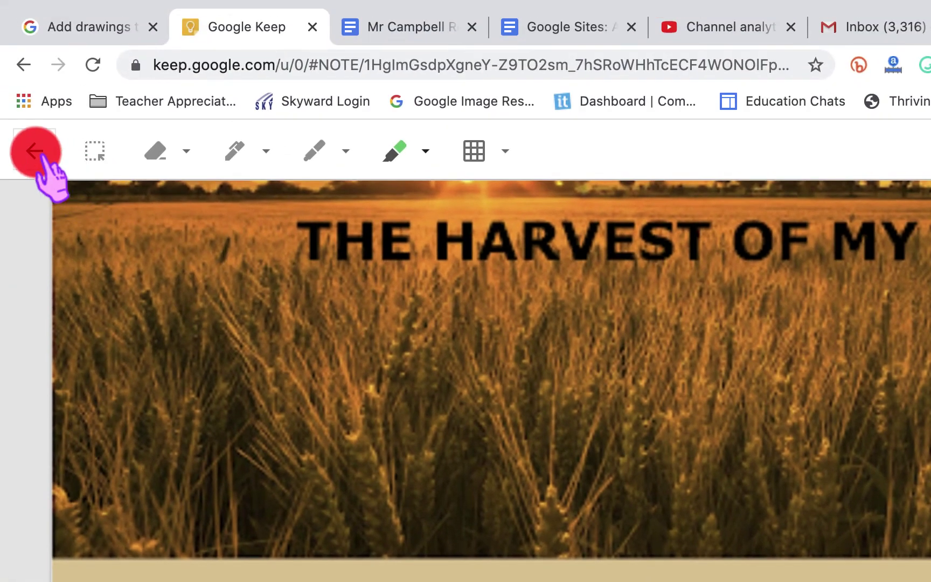
click(33, 150)
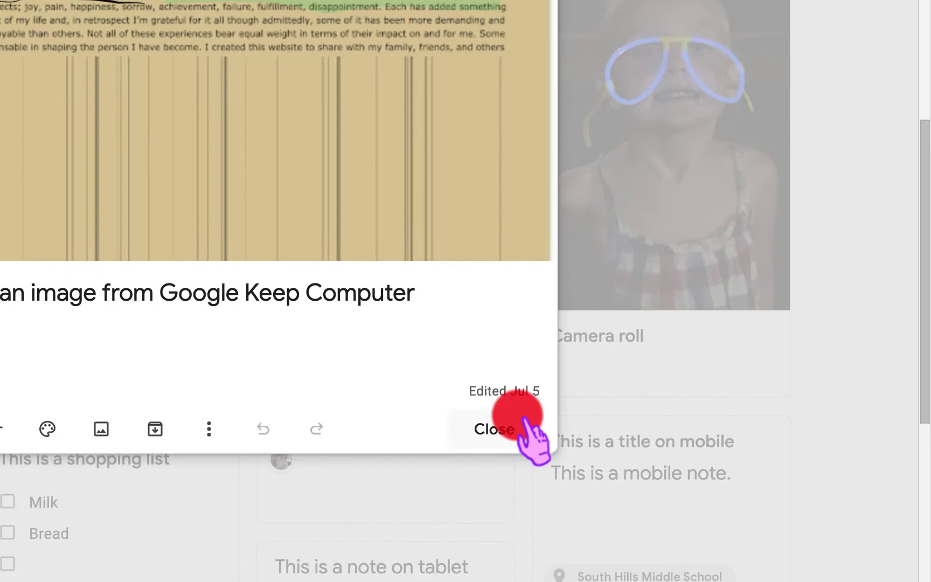
Close the image note and open the 'Notes for today.' dining-room photo for drawing.
click(928, 580)
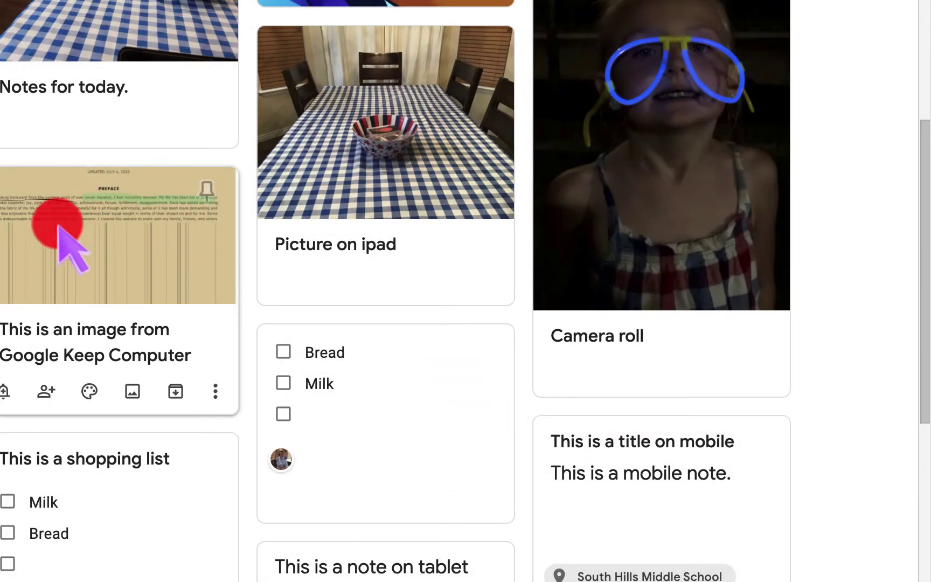
scroll(474, 259, up, 4)
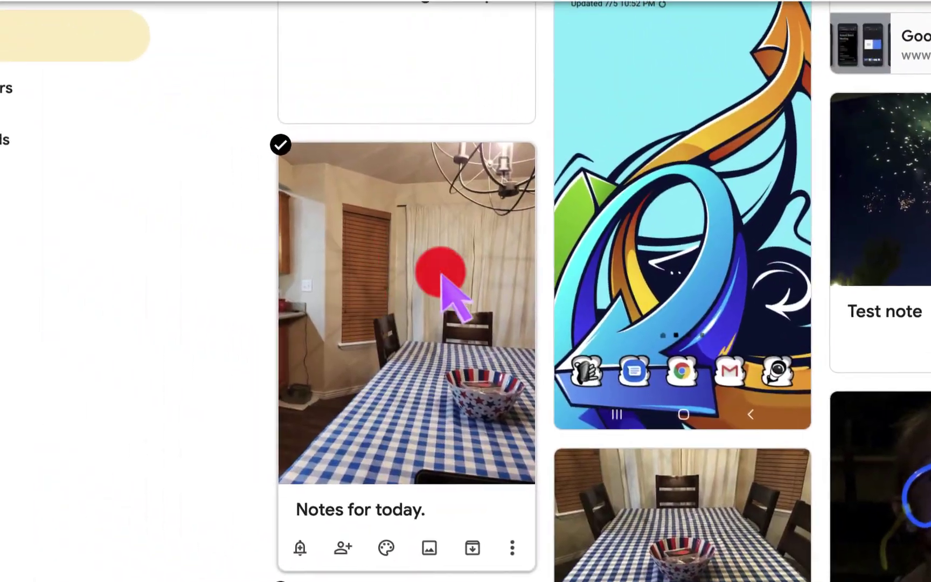
click(409, 312)
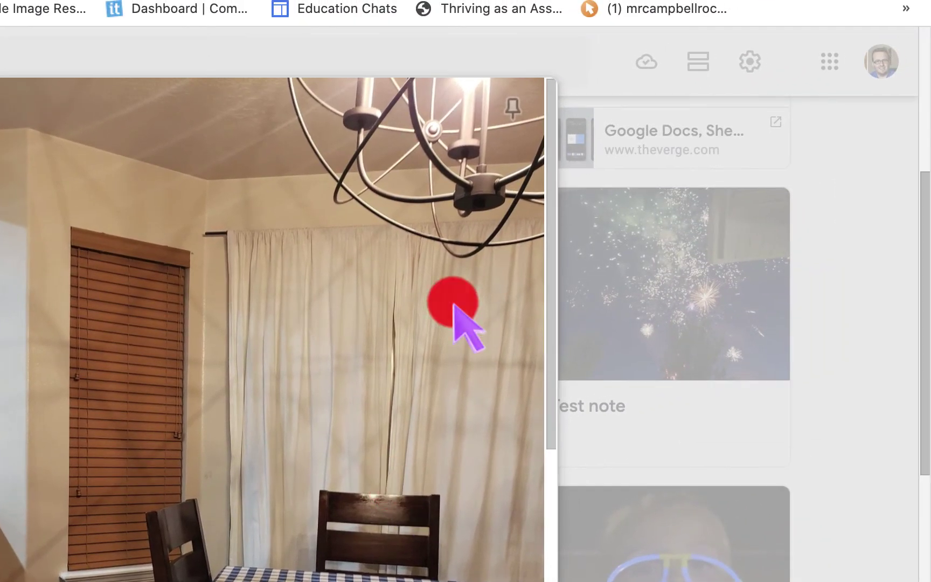
click(453, 304)
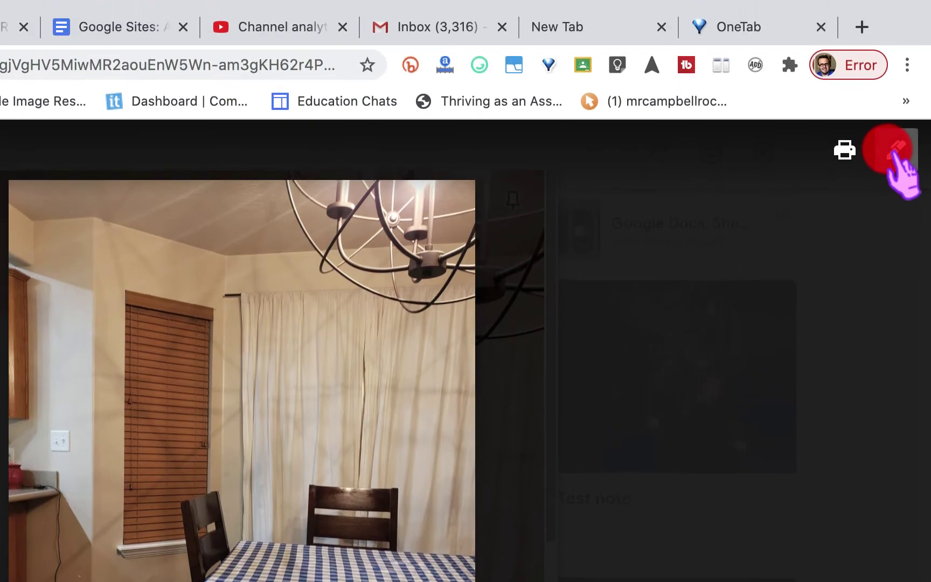
click(897, 60)
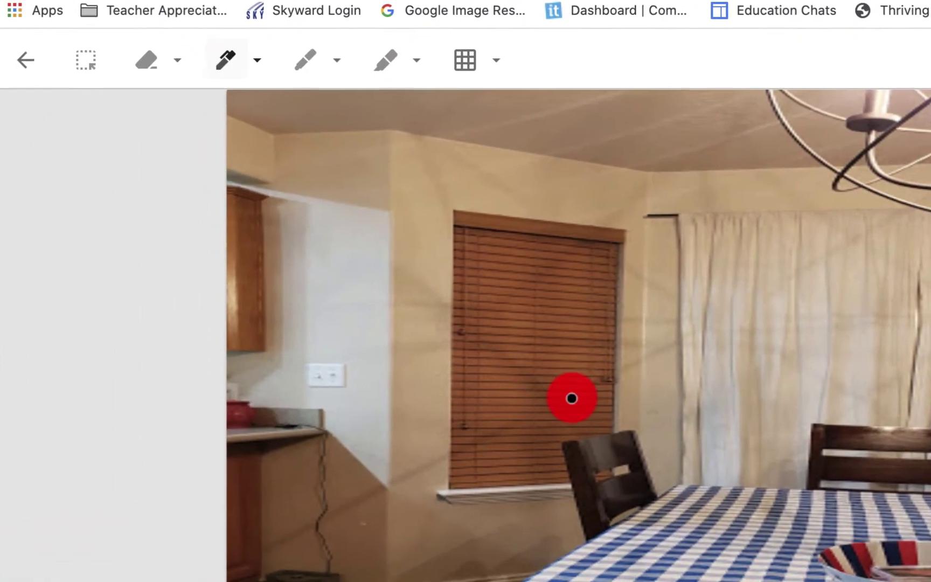
Sketch black pen circles around the chairs, a line, and scribbles on the wall and chandelier.
mouse_move(661, 453)
mouse_down()
mouse_move(563, 581)
mouse_move(581, 380)
mouse_up()
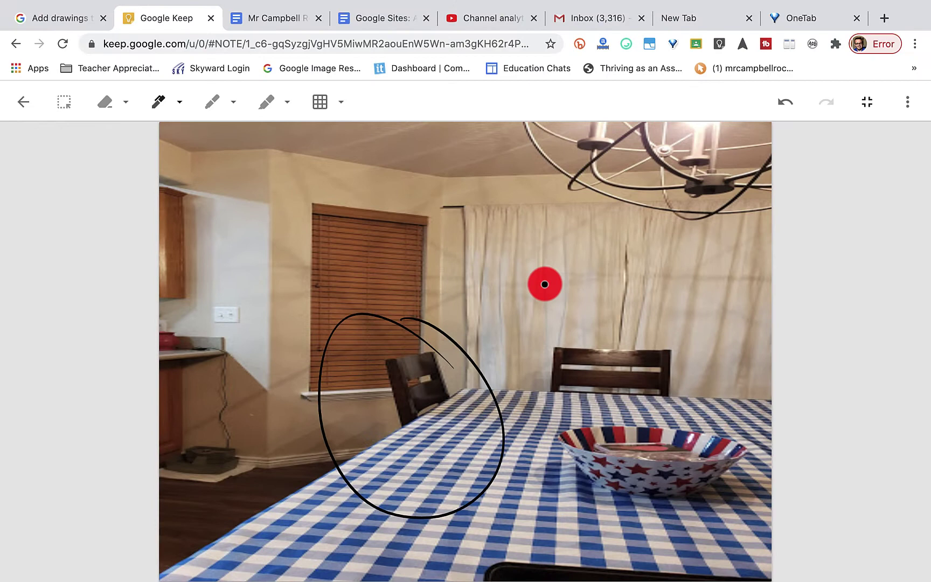
mouse_move(545, 284)
mouse_down()
mouse_move(680, 295)
mouse_move(500, 229)
mouse_up()
drag(388, 323, 584, 242)
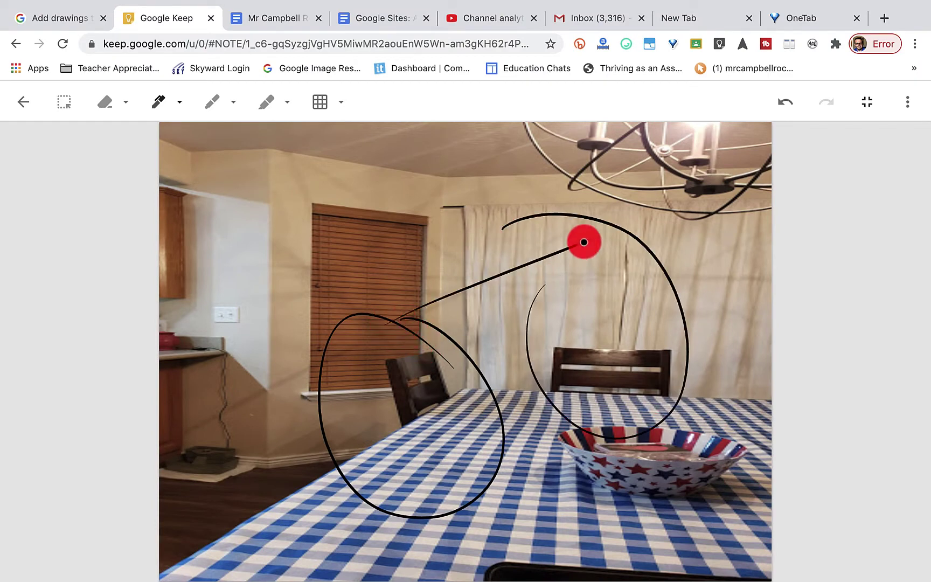
mouse_move(313, 374)
mouse_down()
mouse_move(268, 337)
mouse_move(245, 343)
mouse_move(319, 394)
mouse_up()
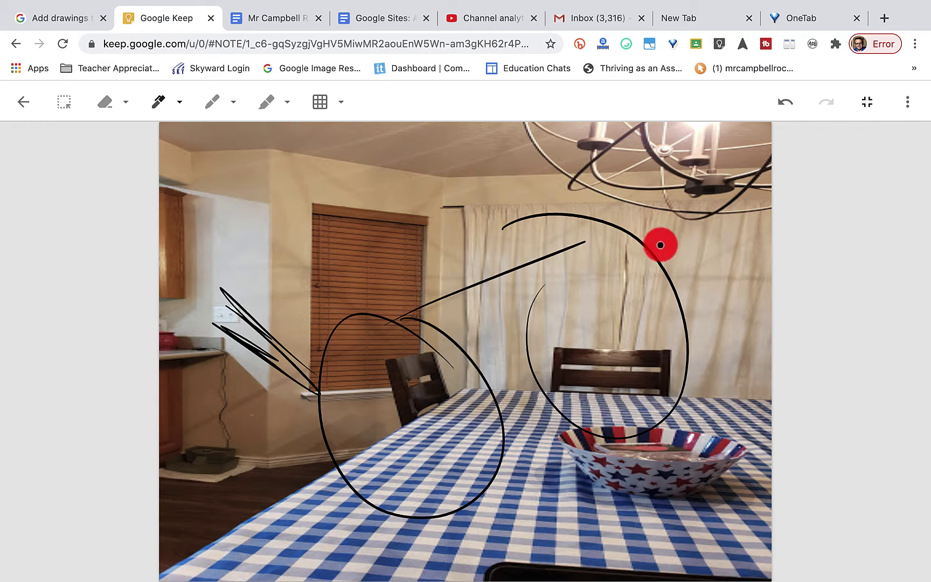
mouse_move(555, 155)
mouse_down()
mouse_move(638, 260)
mouse_move(665, 251)
mouse_up()
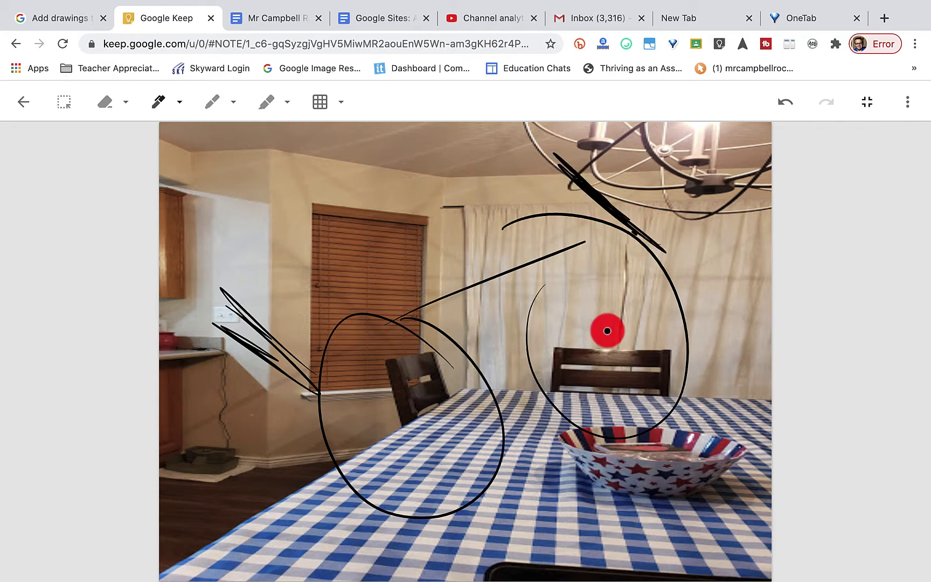
Undo all five strokes, then exit the drawing and close the note back to the grid.
click(784, 103)
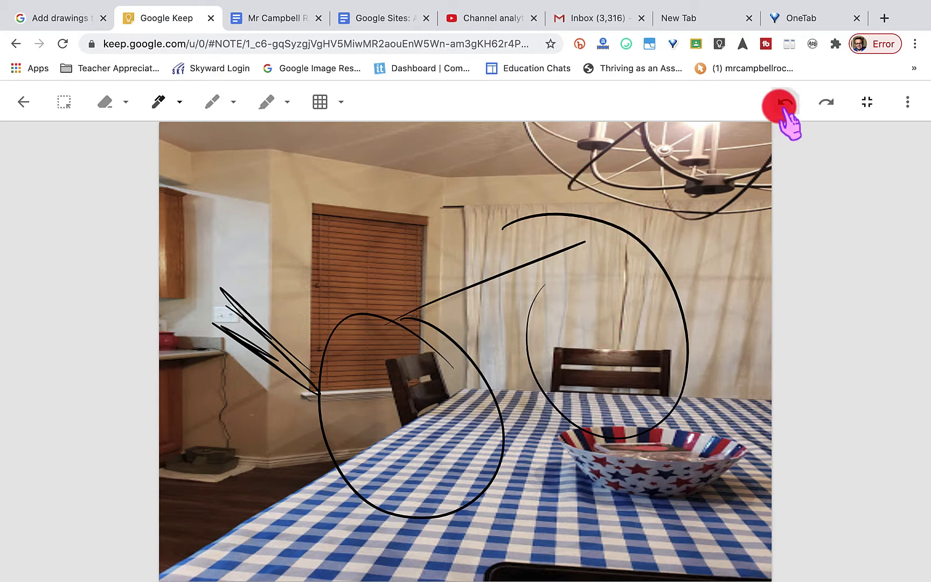
click(785, 104)
click(784, 104)
click(785, 104)
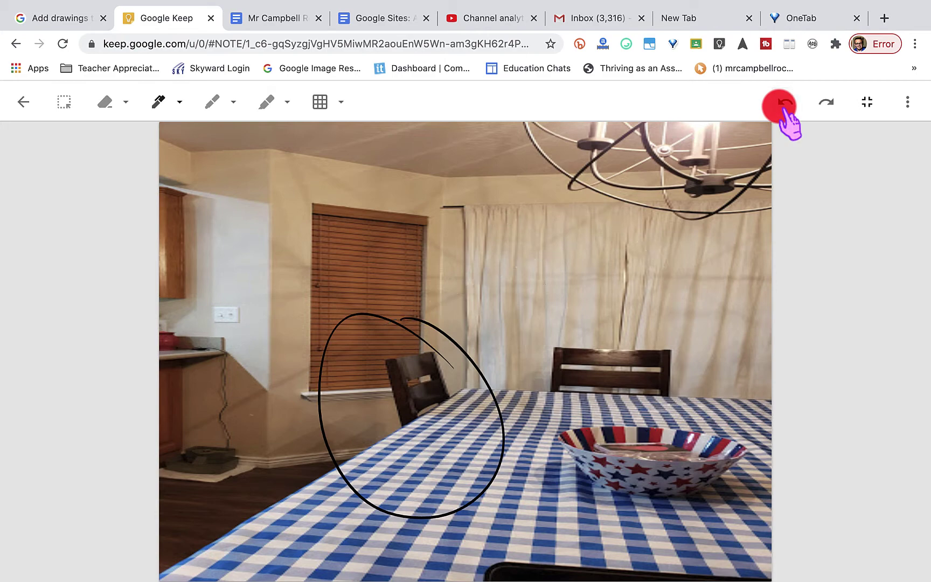
click(785, 104)
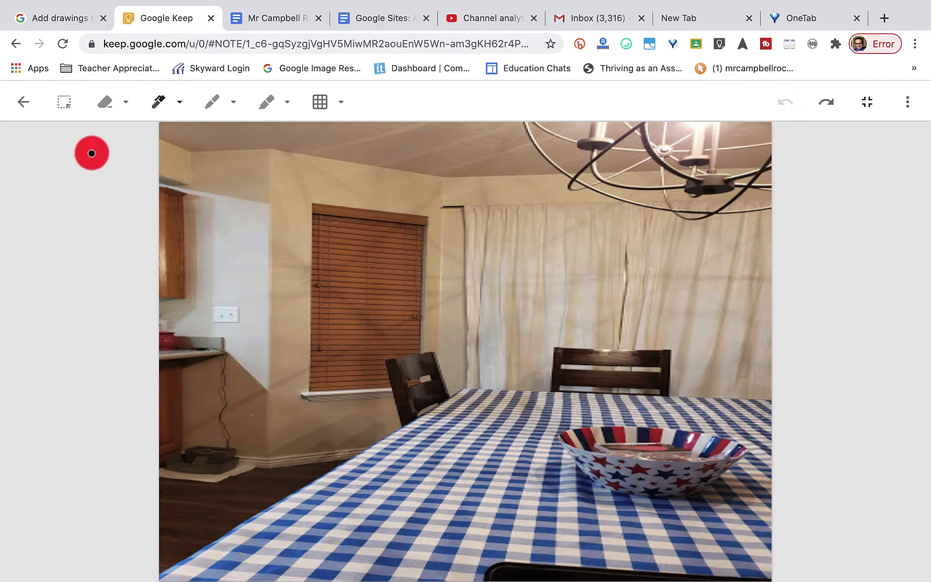
click(24, 103)
click(209, 369)
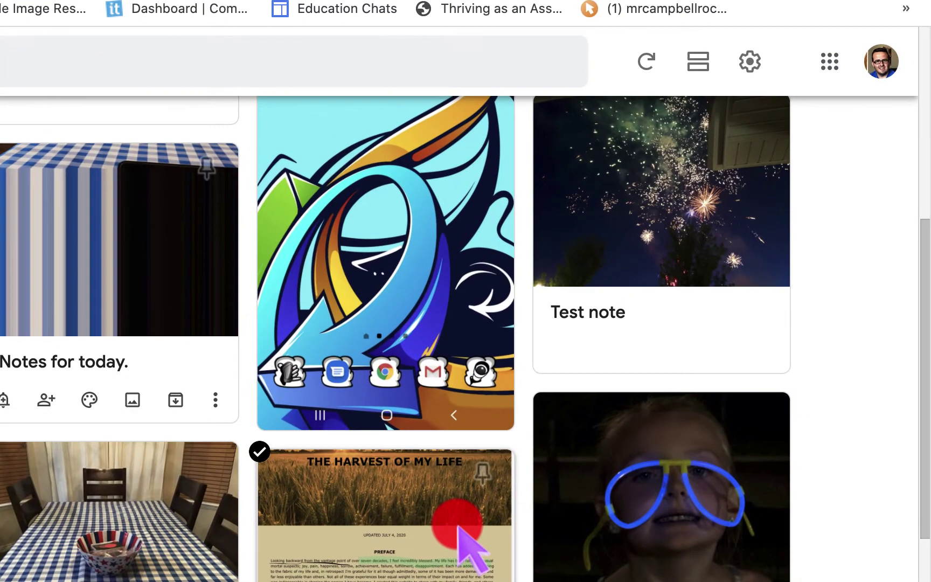
Back on the notes grid, open the more-options menu of 'This is a Drawing in Keep'.
click(433, 535)
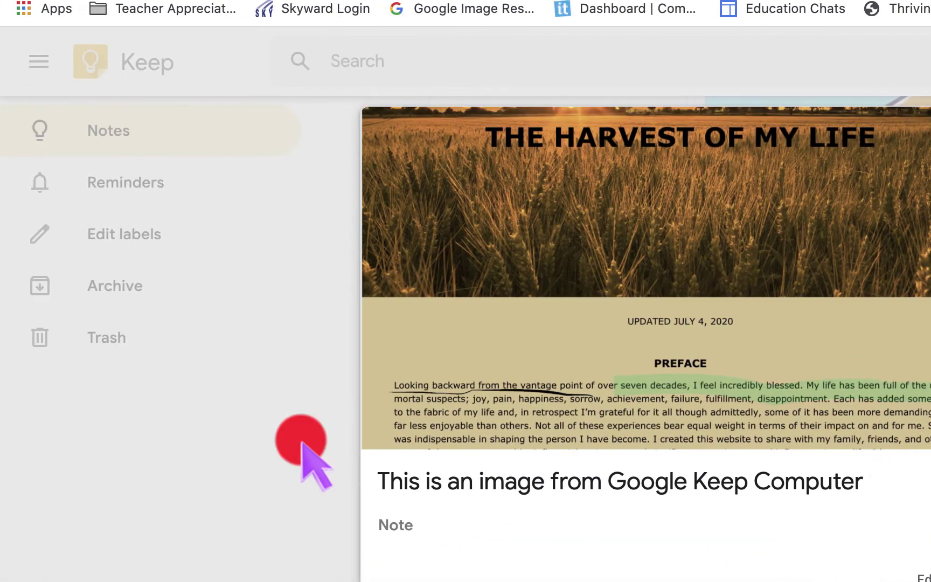
click(134, 447)
scroll(410, 371, up, 4)
scroll(582, 388, up, 5)
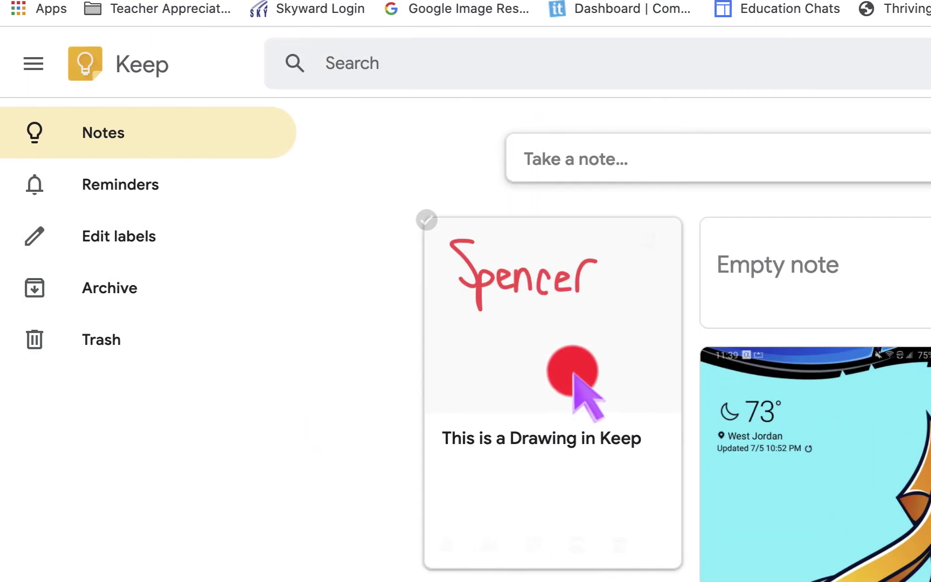
click(515, 543)
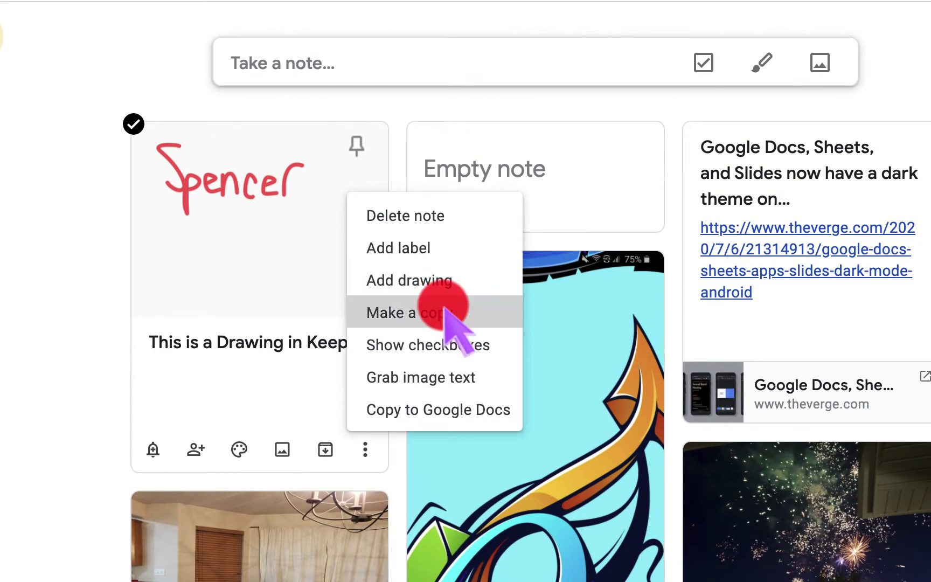
Duplicate the 'This is a Drawing in Keep' note and copy the first card to Google Docs.
click(444, 310)
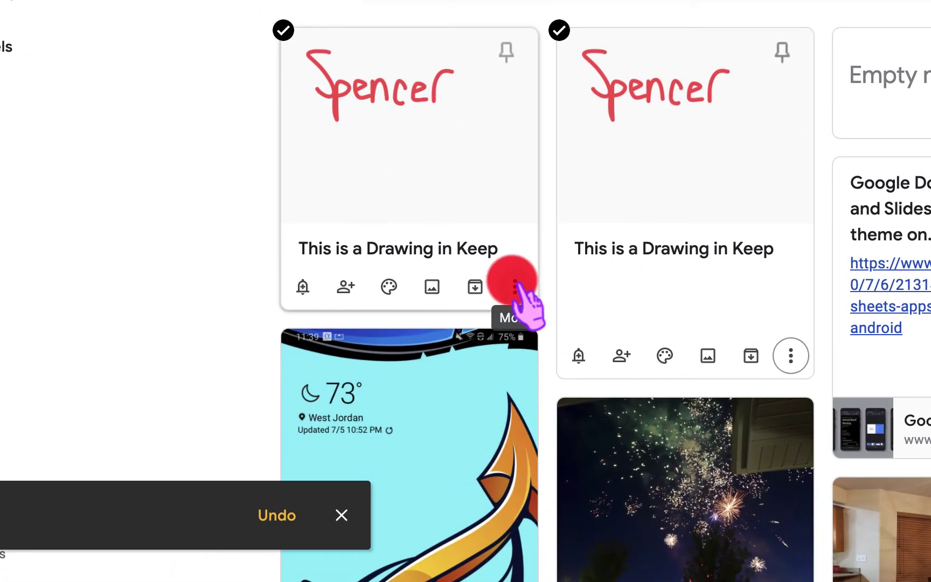
click(365, 381)
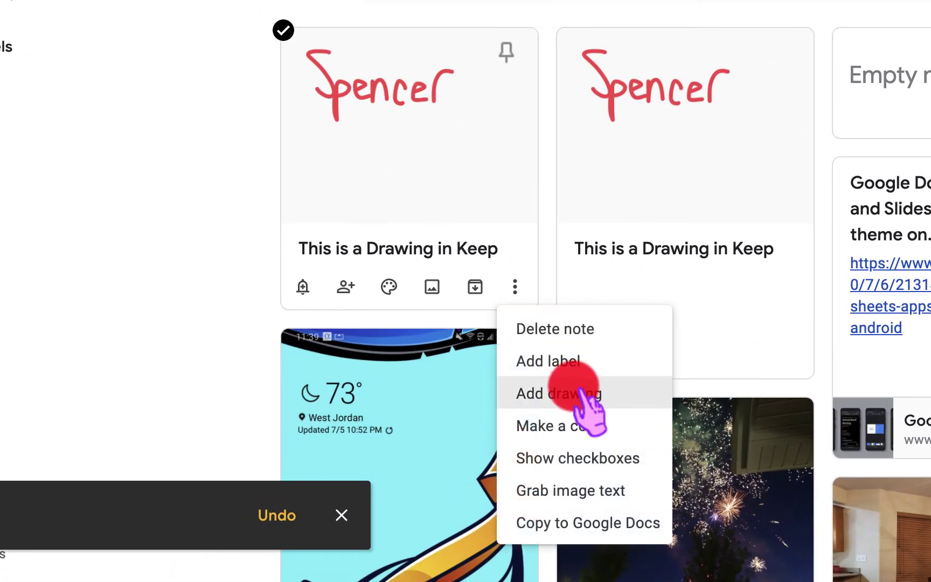
click(598, 488)
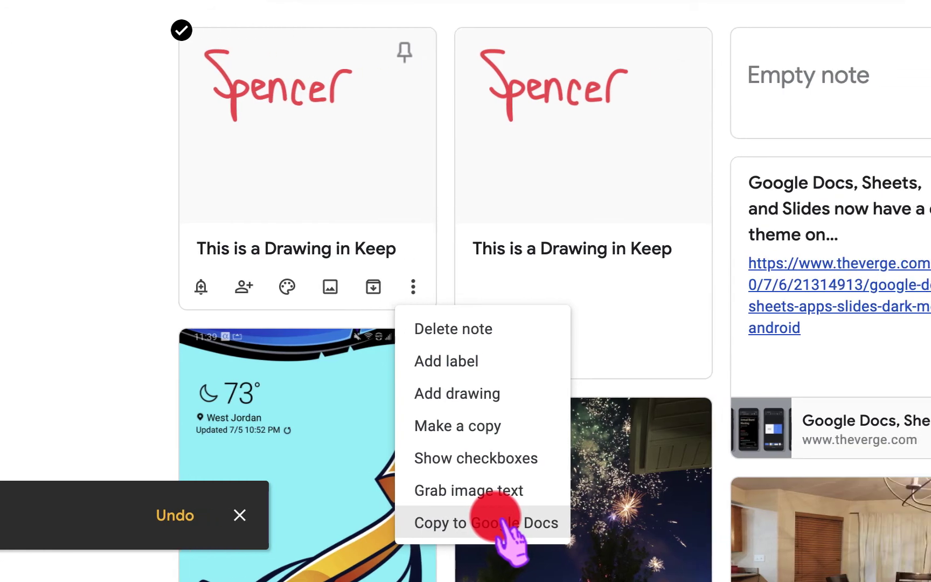
click(598, 518)
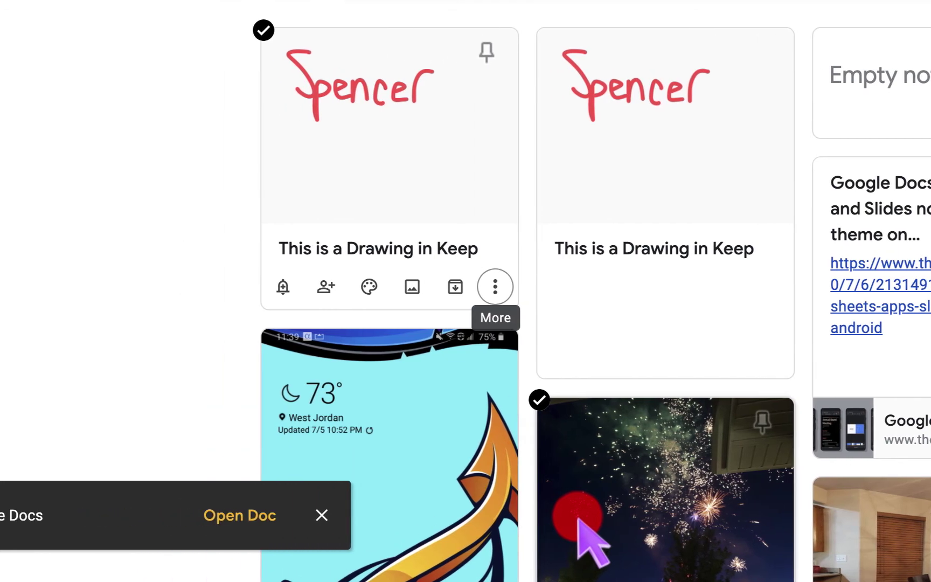
Open the new Google Docs copy from the 'Copied to Google Docs' snackbar.
click(263, 515)
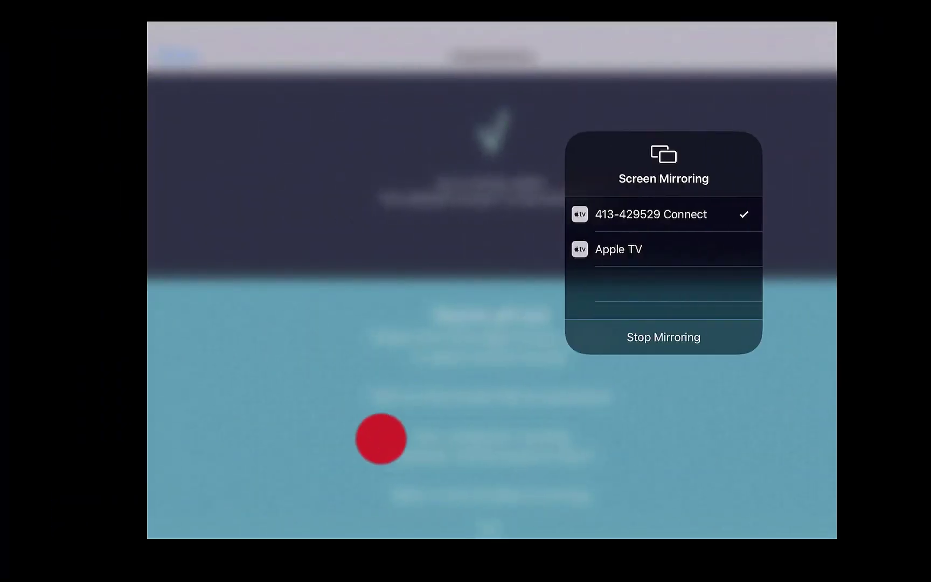
Dismiss the iPad's Screen Mirroring panel and Control Center.
click(381, 438)
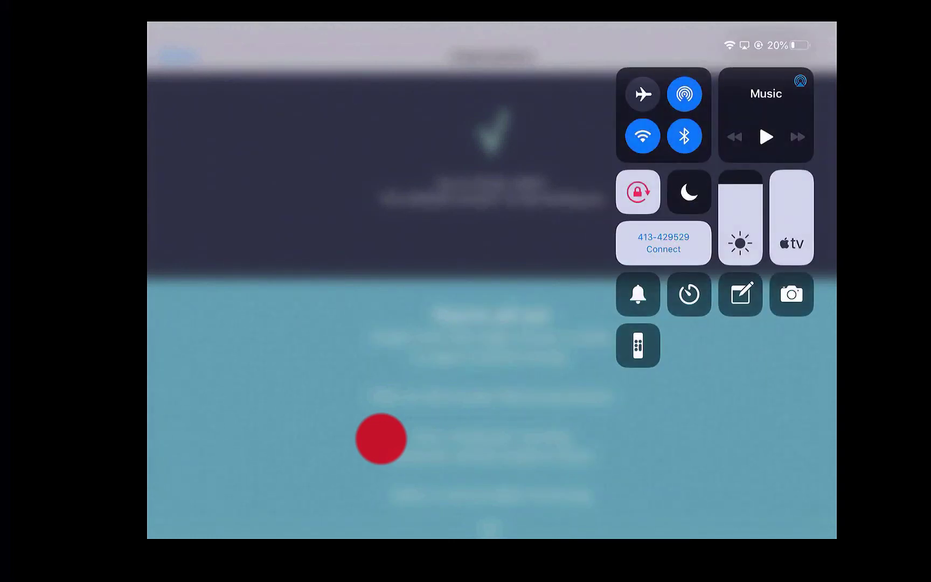
click(381, 438)
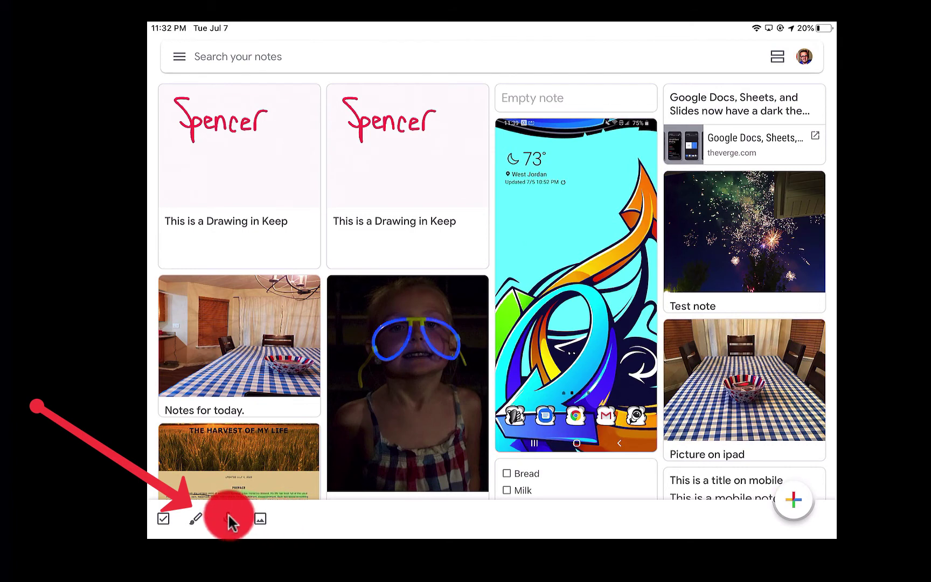
Start a new drawing and write a green handwritten signature with a swash and large H.
click(195, 519)
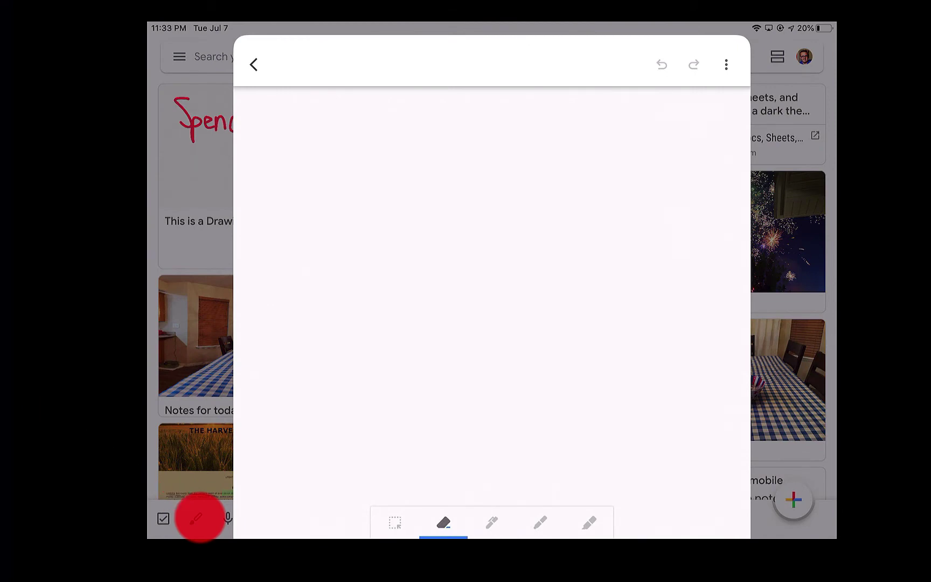
click(491, 523)
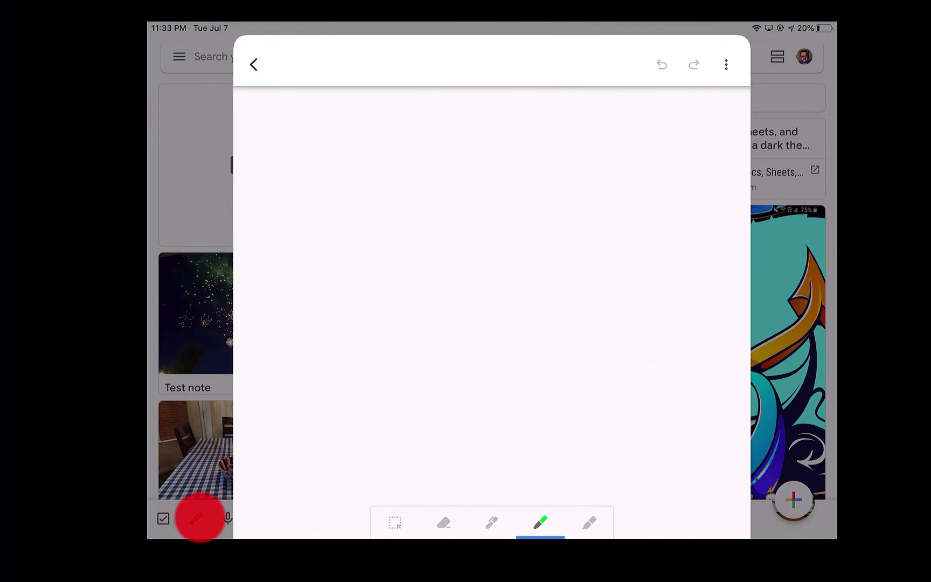
mouse_move(315, 202)
mouse_down()
mouse_move(324, 242)
mouse_move(406, 279)
mouse_move(471, 270)
mouse_move(613, 191)
mouse_up()
drag(315, 356, 623, 337)
mouse_move(548, 265)
mouse_down()
mouse_move(516, 318)
mouse_move(506, 371)
mouse_up()
drag(594, 247, 561, 365)
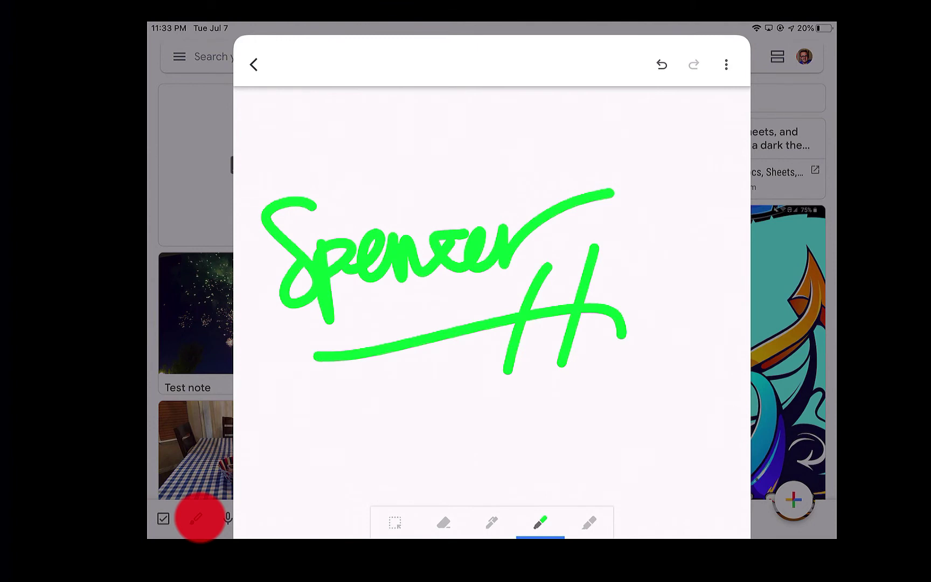
Underline the signature with a thick yellow highlighter band.
click(589, 522)
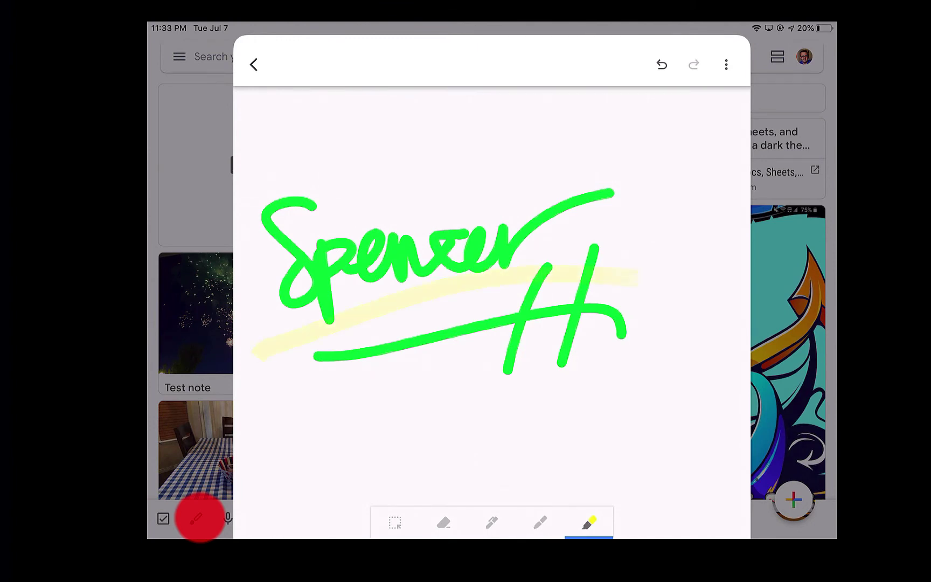
drag(644, 280, 283, 377)
drag(646, 288, 293, 401)
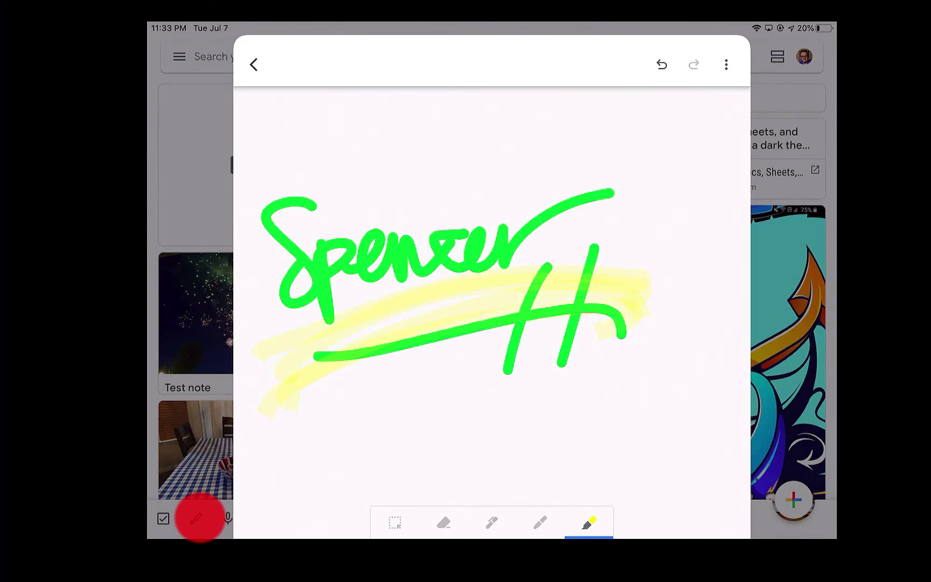
Add a thin black looping scribble and a thick black frame, then select the lower black strokes.
click(492, 522)
mouse_move(525, 436)
mouse_down()
mouse_move(464, 450)
mouse_move(652, 401)
mouse_up()
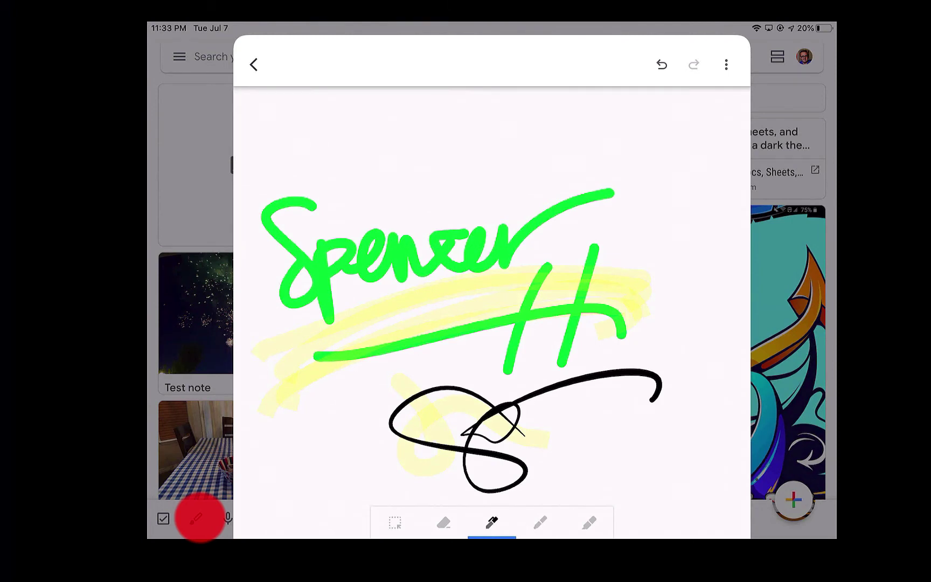
click(492, 522)
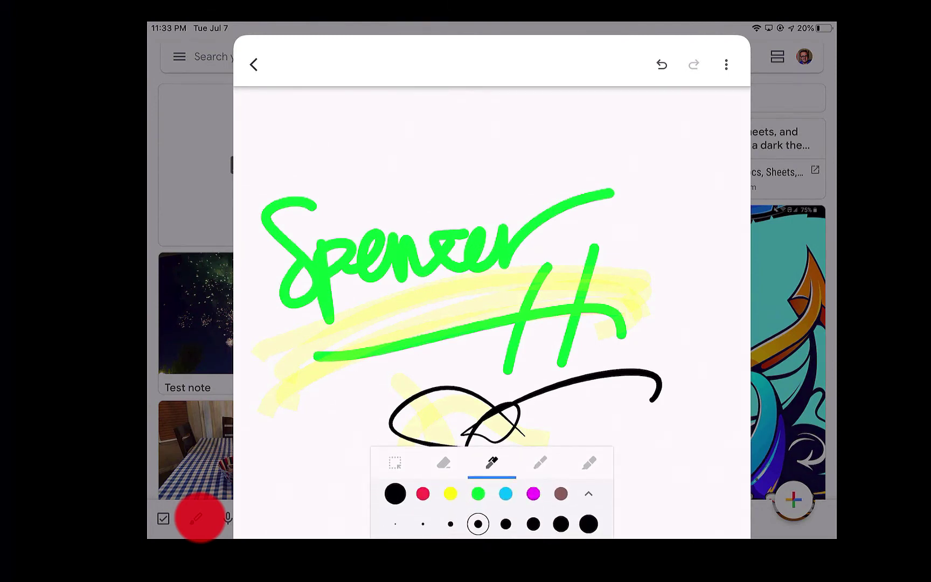
click(589, 494)
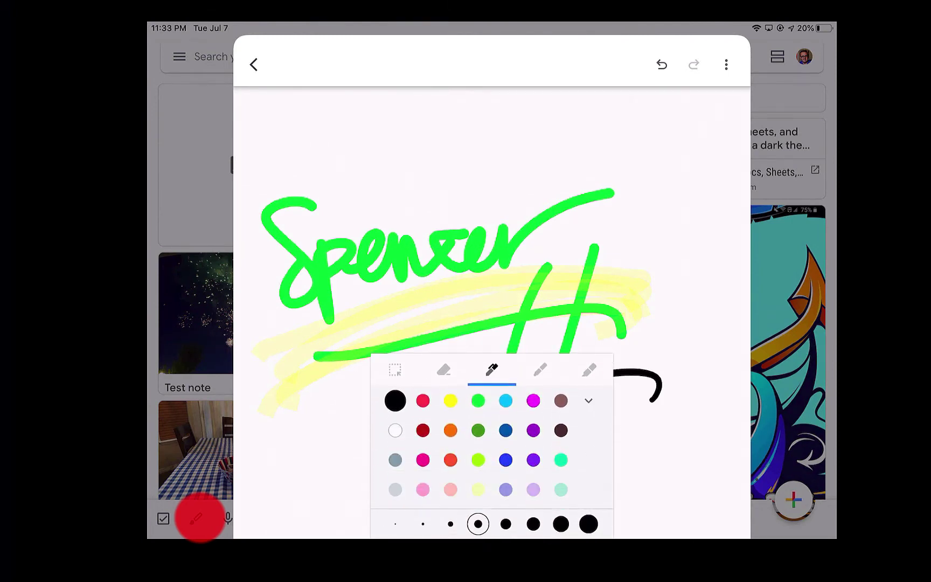
click(588, 400)
click(589, 524)
mouse_move(698, 380)
mouse_down()
mouse_move(685, 153)
mouse_move(316, 147)
mouse_move(250, 200)
mouse_move(312, 481)
mouse_move(722, 419)
mouse_up()
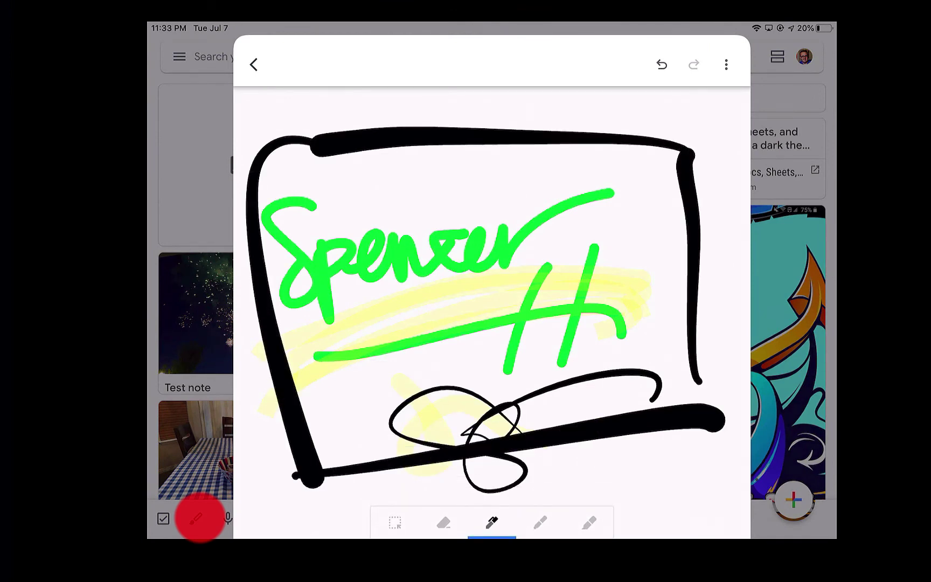
click(395, 522)
drag(388, 385, 630, 483)
Move the selected black strokes to the top, then shift the green signature group down-right.
mouse_move(506, 431)
mouse_down()
mouse_move(489, 316)
mouse_move(532, 423)
mouse_move(534, 381)
mouse_move(490, 133)
mouse_move(497, 140)
mouse_up()
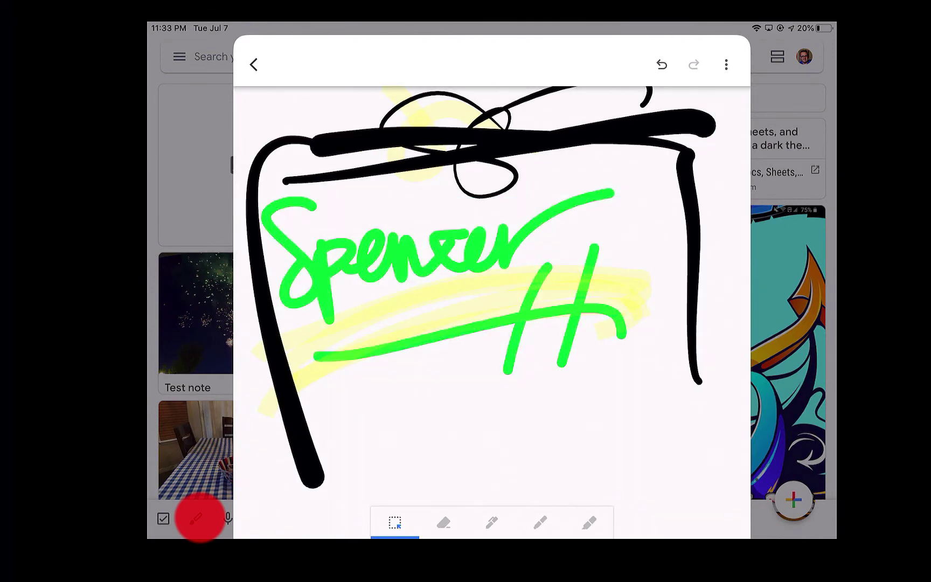
mouse_move(288, 189)
mouse_down()
mouse_move(272, 291)
mouse_move(291, 188)
mouse_up()
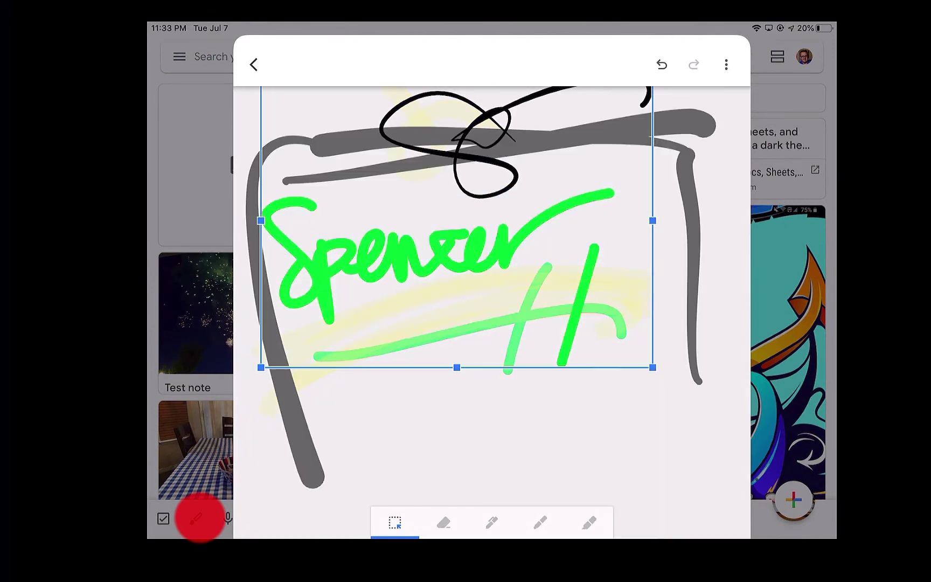
drag(457, 221, 511, 353)
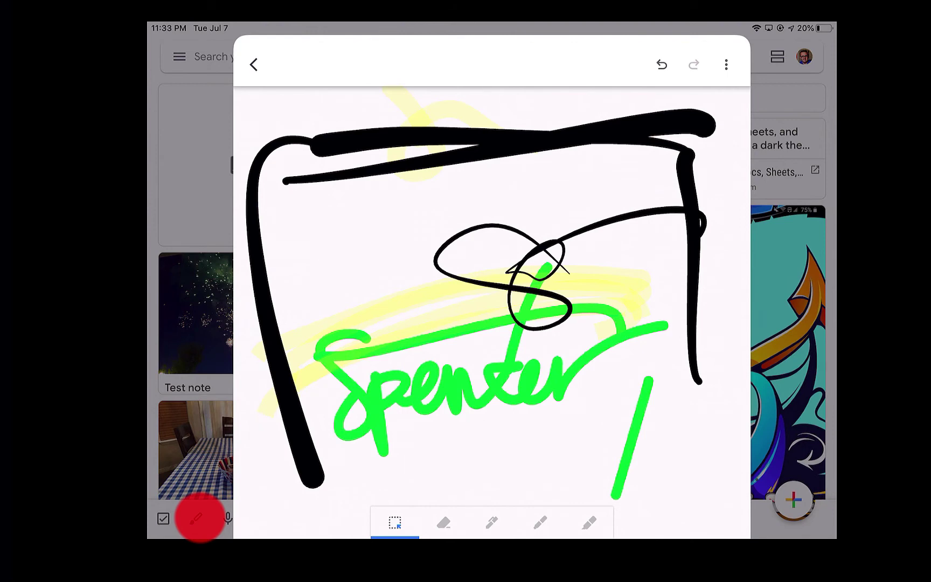
Apply the Dots grid background to the drawing from the options menu.
click(726, 65)
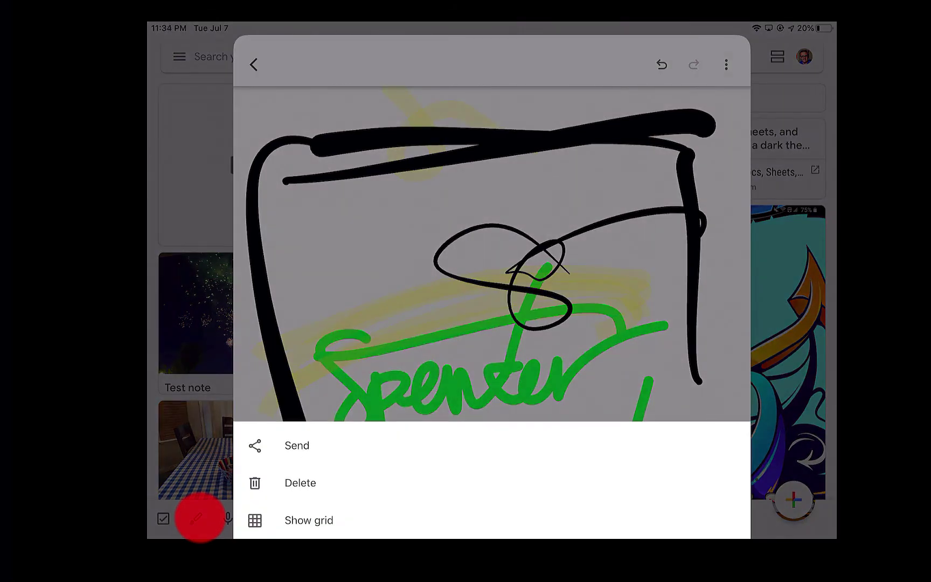
click(309, 520)
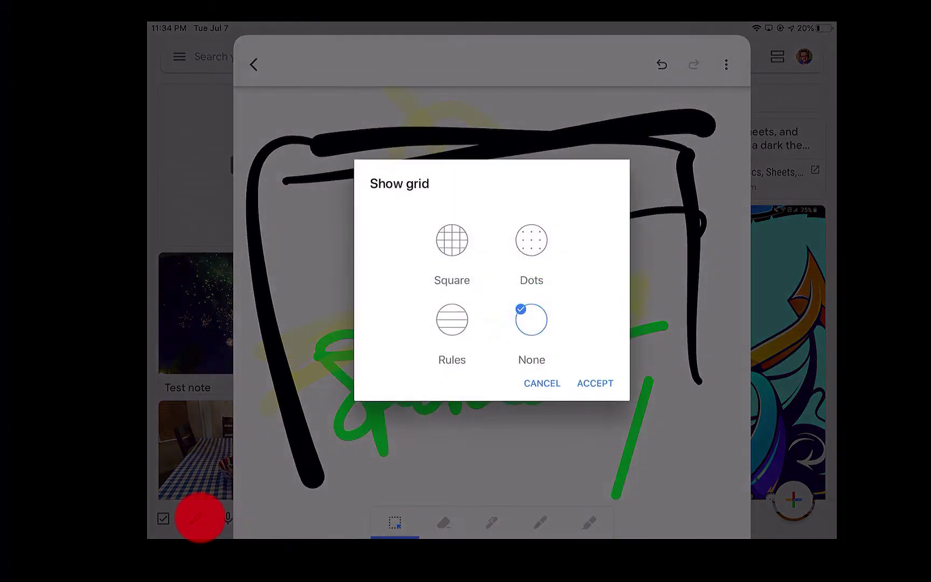
click(532, 240)
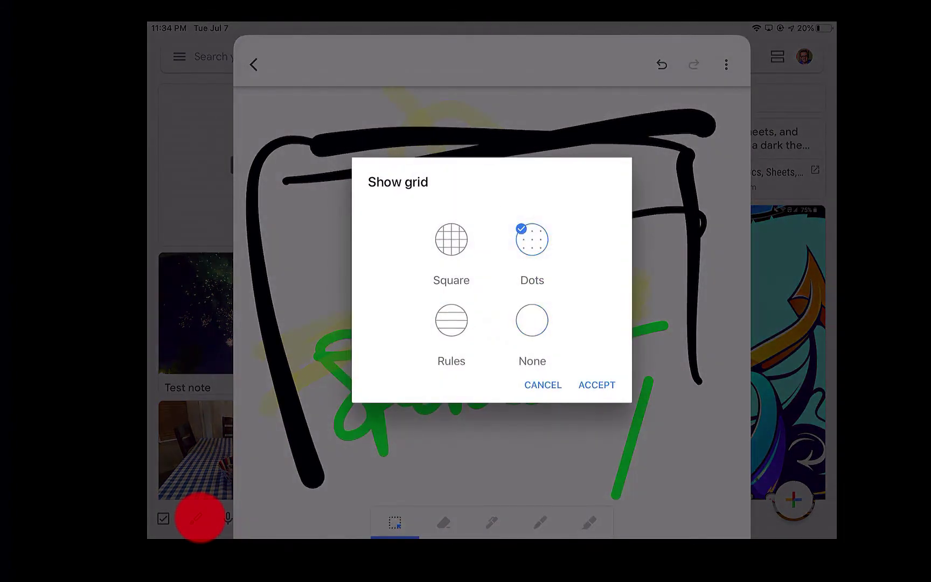
click(597, 385)
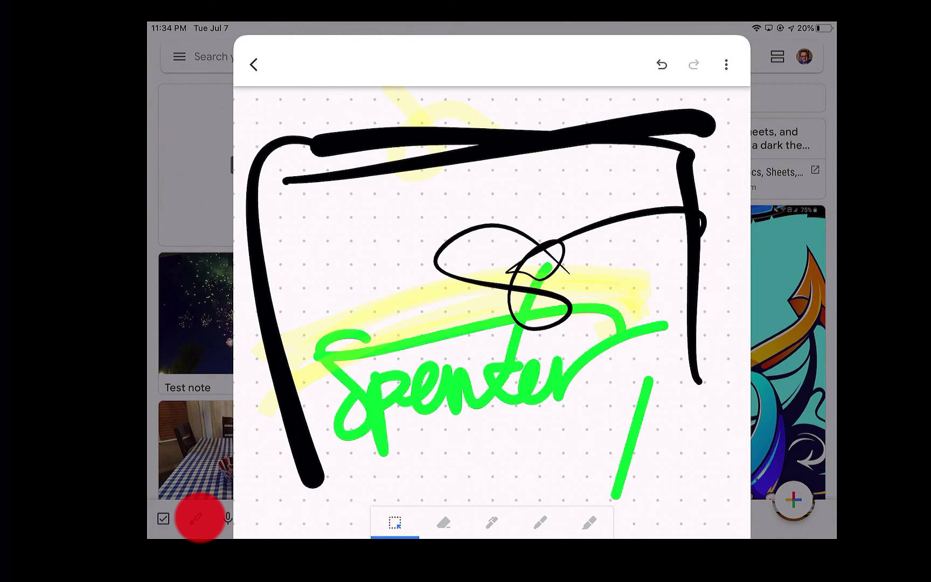
click(726, 64)
key(Escape)
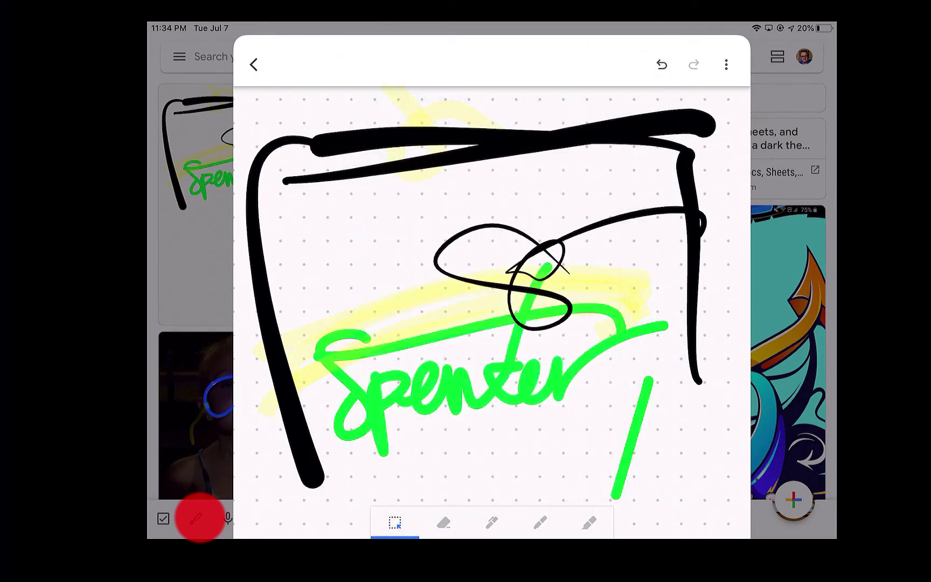
Leave the drawing editor and the empty note to get back to the notes grid.
click(253, 64)
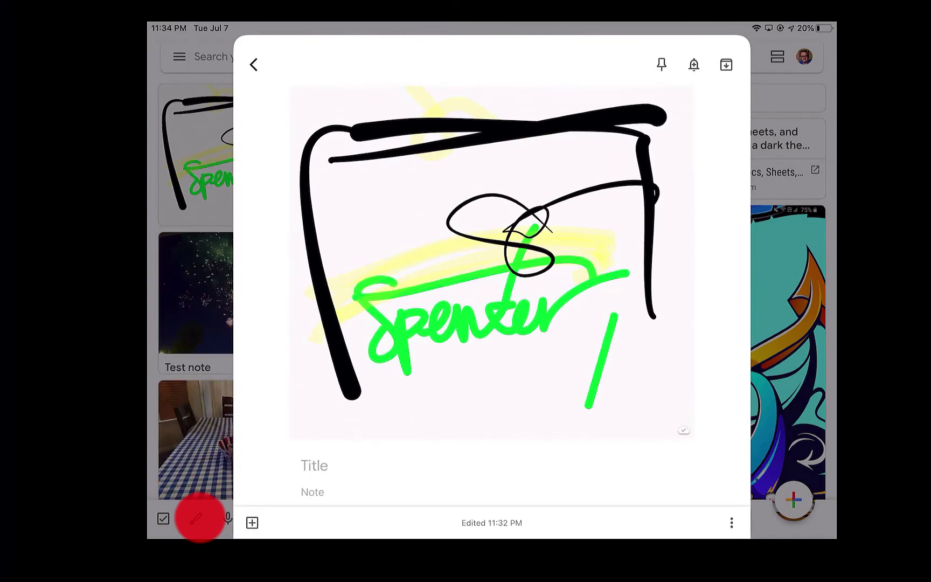
click(251, 63)
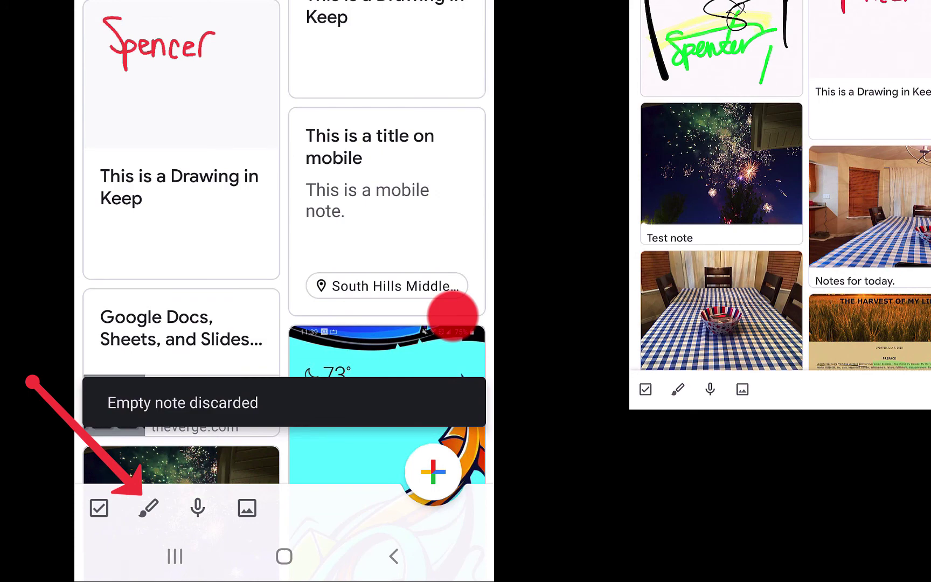
Start a new phone drawing with the pen set to magenta and a thinner stroke.
click(148, 507)
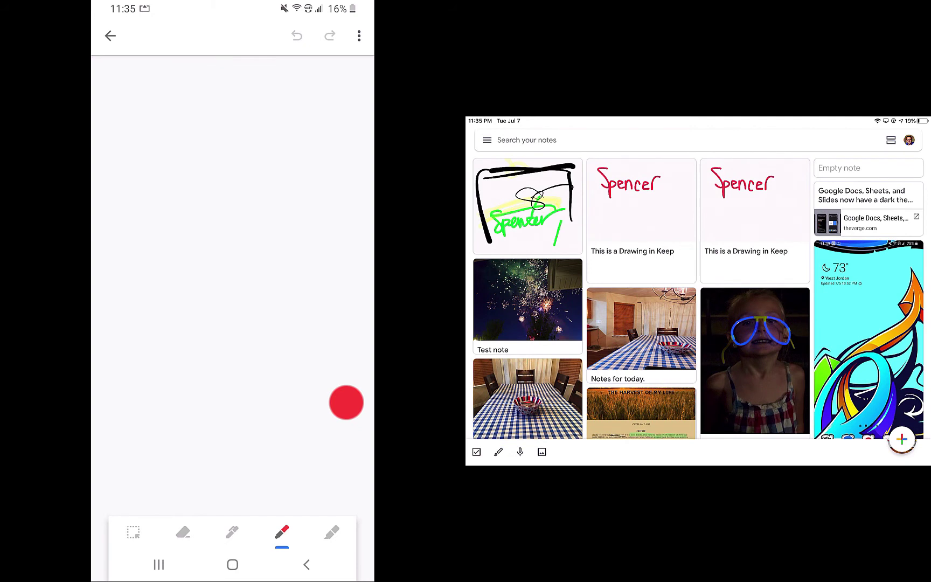
click(232, 532)
click(232, 532)
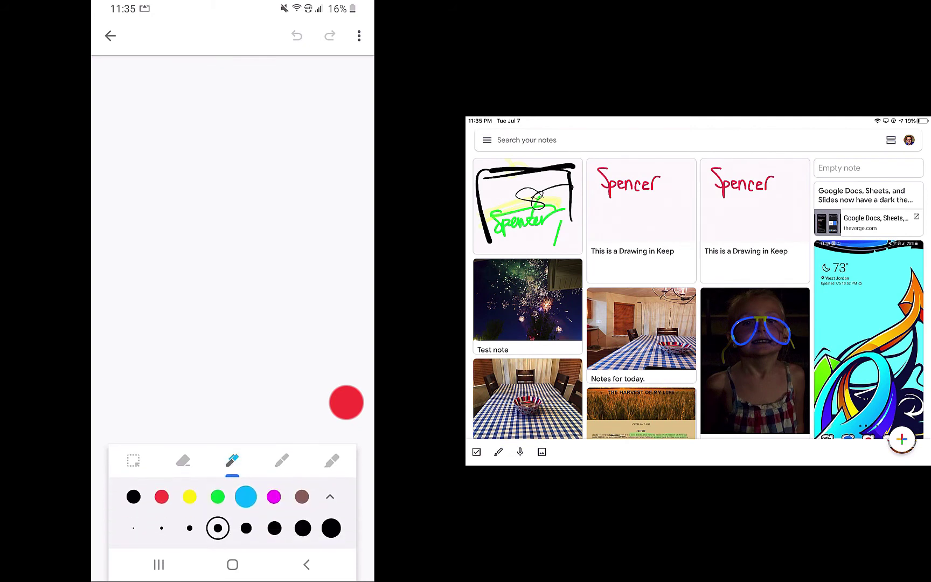
click(274, 496)
click(189, 527)
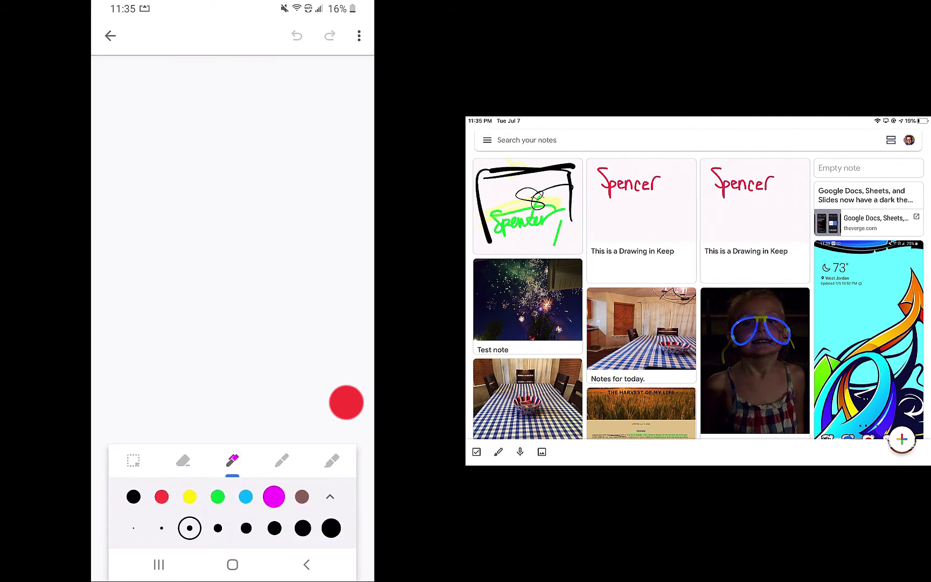
Handwrite 'This is a note' in magenta on the canvas.
drag(120, 144, 159, 223)
drag(116, 180, 235, 128)
drag(251, 78, 268, 148)
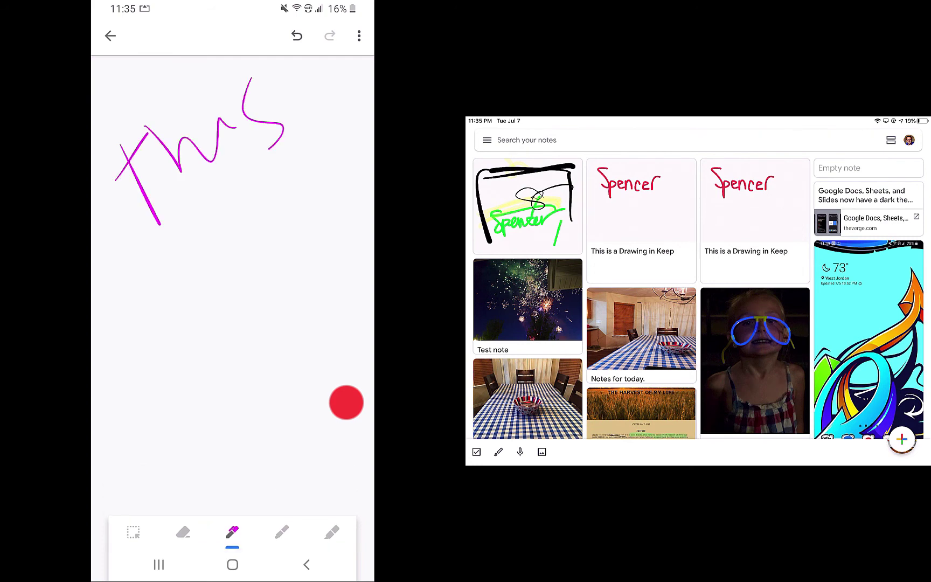
drag(220, 81, 225, 89)
drag(172, 239, 206, 281)
drag(227, 199, 229, 254)
drag(177, 206, 186, 205)
drag(289, 178, 326, 203)
mouse_move(181, 339)
mouse_down()
mouse_move(202, 372)
mouse_move(279, 312)
mouse_up()
drag(283, 260, 258, 321)
mouse_move(277, 317)
mouse_down()
mouse_move(322, 272)
mouse_move(373, 274)
mouse_up()
drag(282, 273, 362, 200)
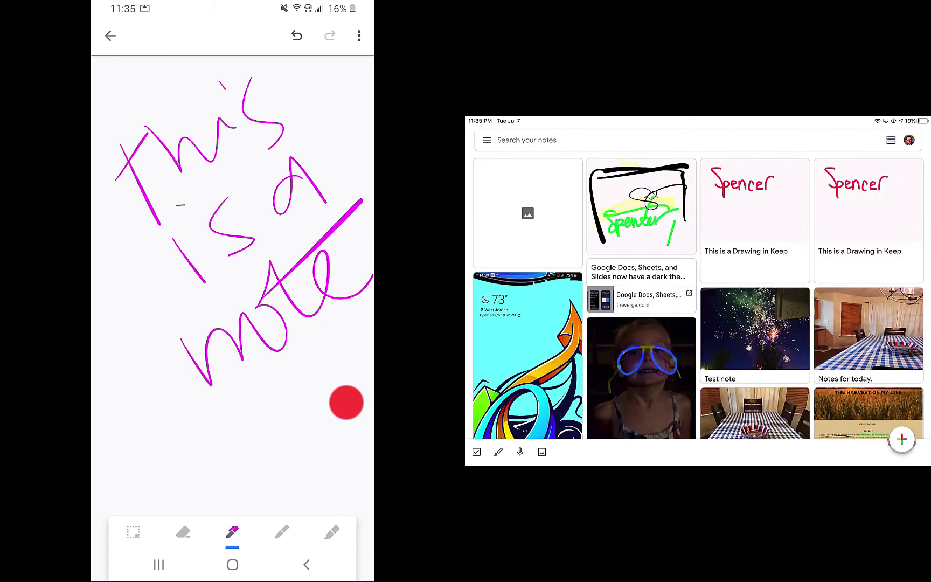
Select the letter i stroke and move it slightly higher.
click(133, 531)
mouse_move(144, 243)
mouse_down()
mouse_move(191, 291)
mouse_move(260, 281)
mouse_move(214, 326)
mouse_up()
mouse_move(189, 260)
mouse_down()
mouse_move(166, 307)
mouse_move(189, 255)
mouse_move(180, 302)
mouse_move(188, 266)
mouse_move(193, 349)
mouse_move(248, 386)
mouse_move(261, 344)
mouse_move(235, 308)
mouse_move(249, 401)
mouse_move(237, 314)
mouse_up()
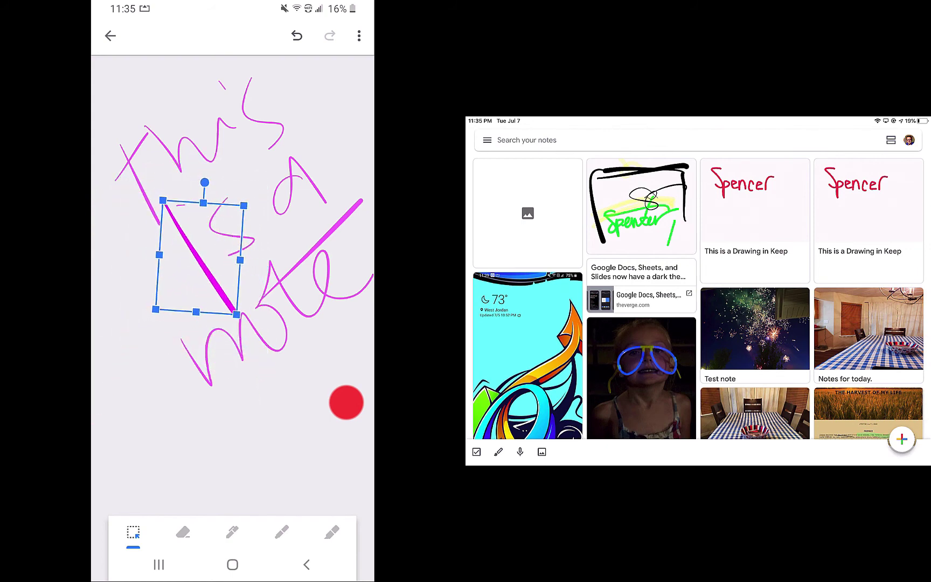
Erase every handwritten stroke of 'This is a note' with the eraser.
click(183, 533)
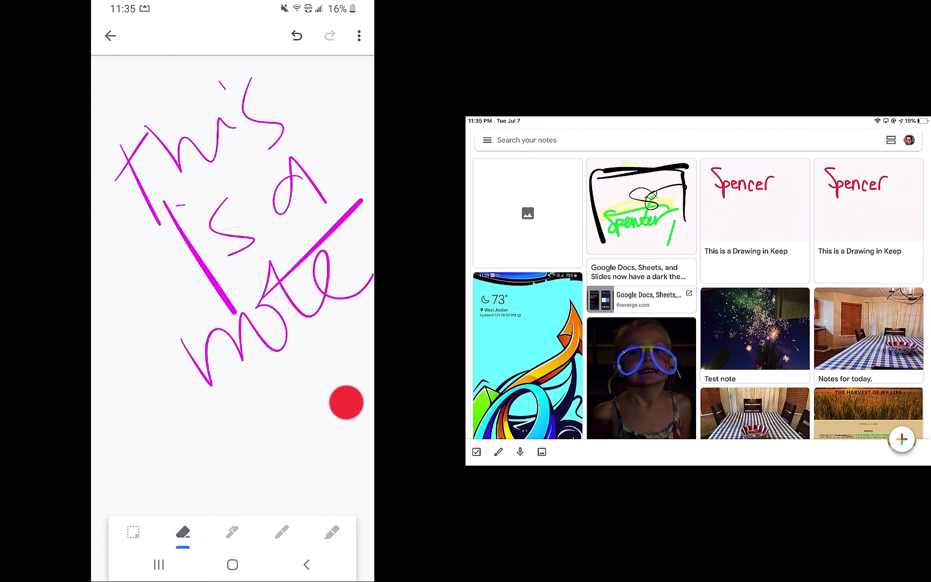
click(199, 257)
click(231, 227)
click(308, 180)
click(244, 103)
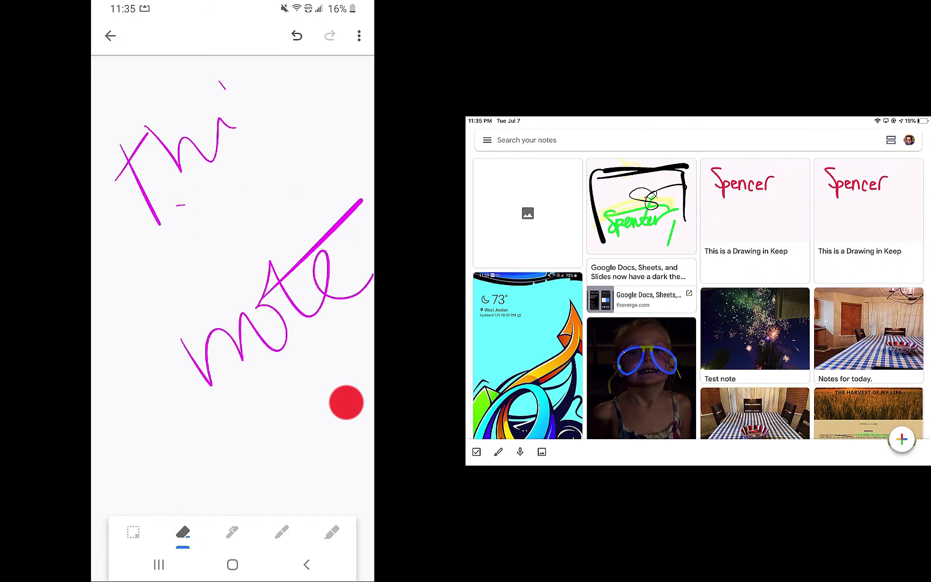
click(214, 159)
click(140, 184)
click(132, 156)
click(222, 85)
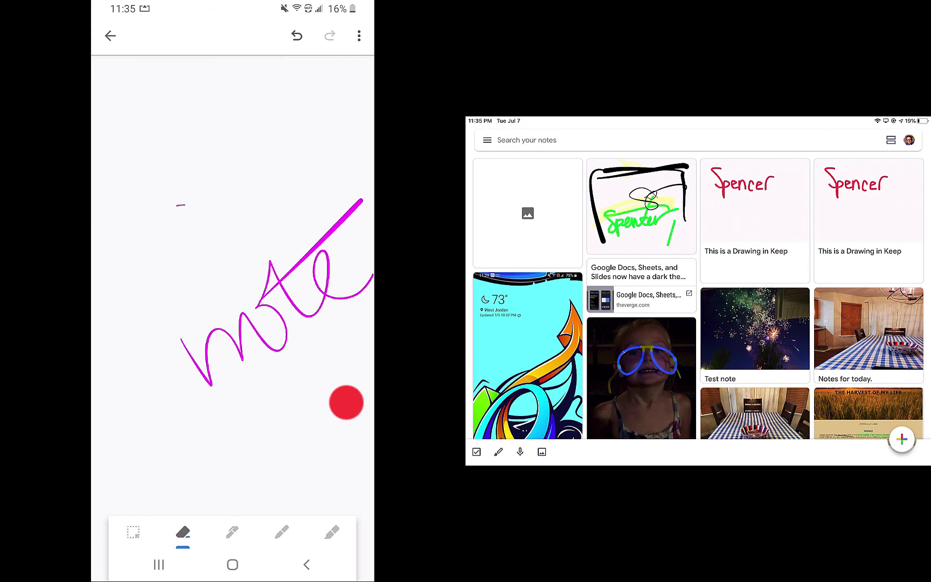
click(195, 362)
click(323, 236)
Draw a magenta looping scribble, long vertical strokes and a long underline.
click(233, 533)
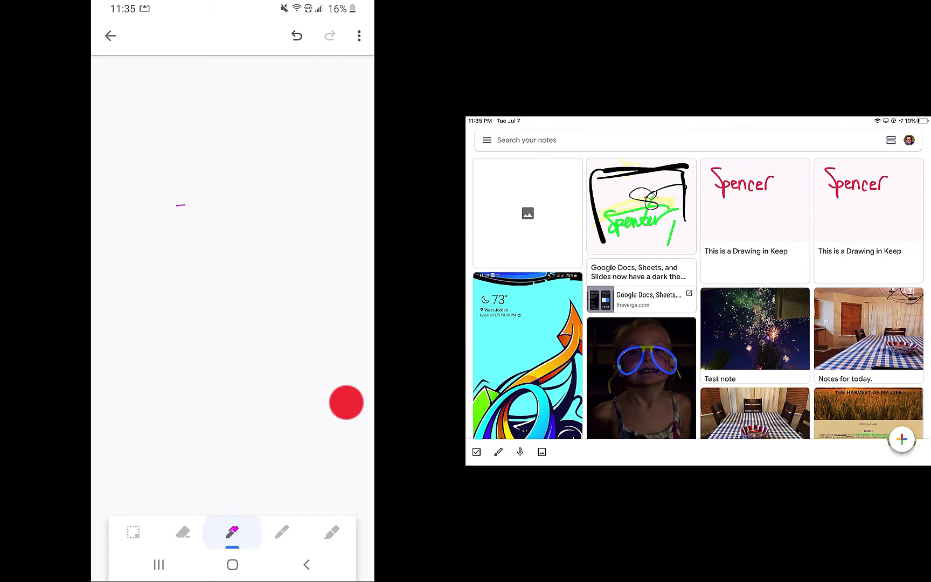
mouse_move(209, 156)
mouse_down()
mouse_move(221, 348)
mouse_move(168, 304)
mouse_move(374, 116)
mouse_up()
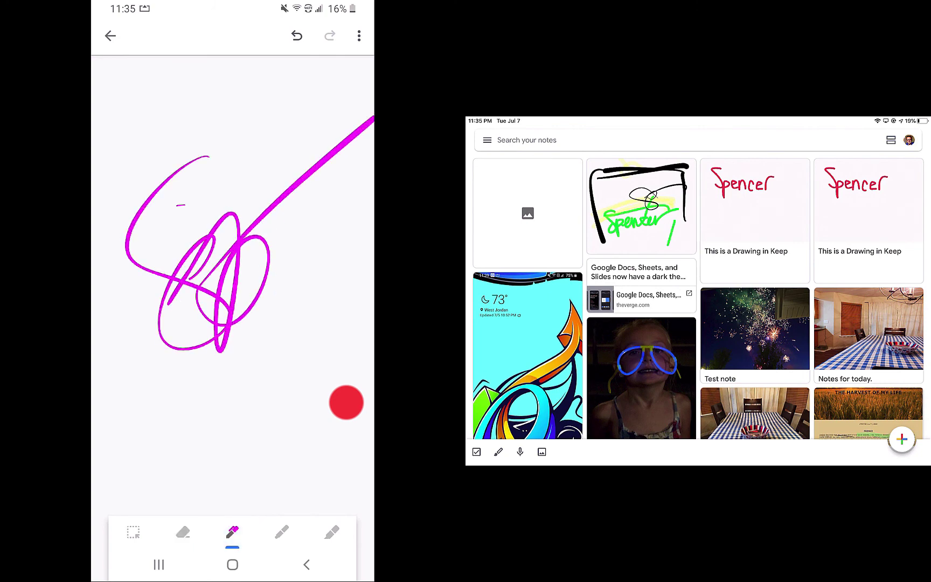
drag(292, 109, 295, 414)
drag(337, 131, 317, 376)
drag(103, 473, 354, 435)
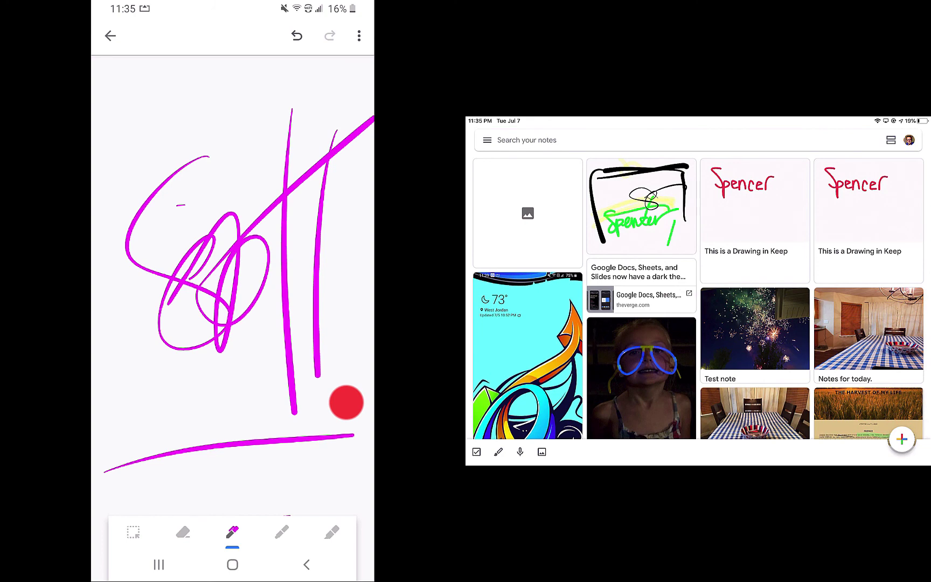
Apply a square grid background to the magenta drawing.
click(359, 36)
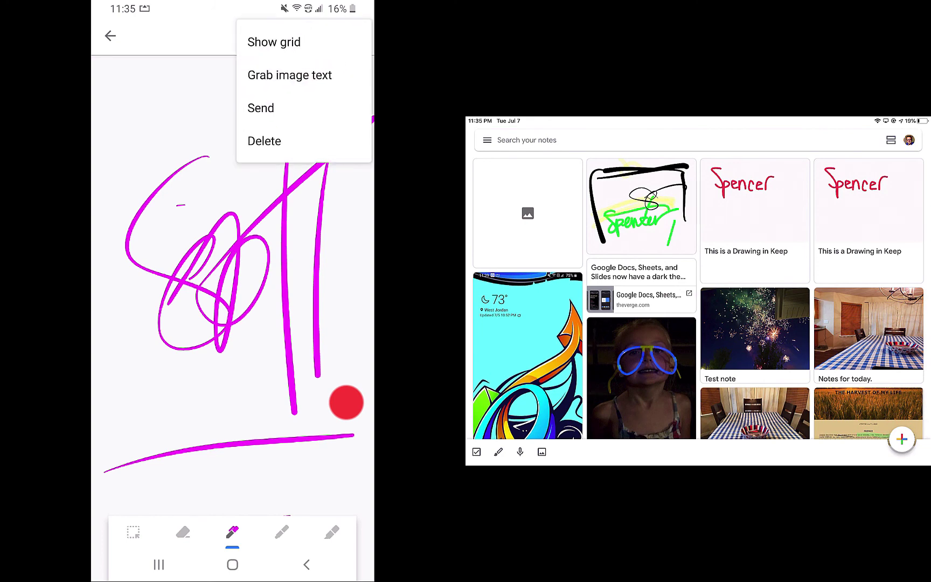
click(274, 42)
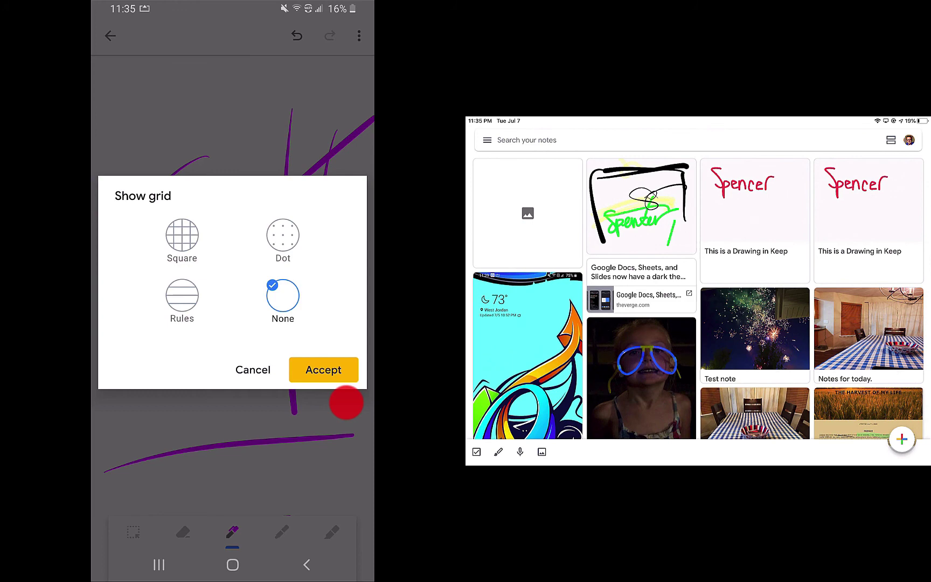
click(182, 235)
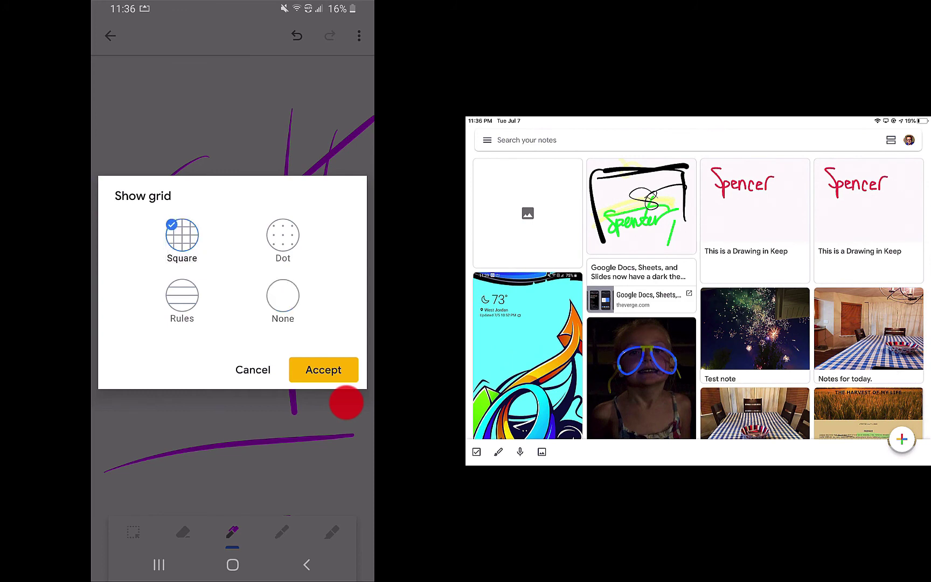
click(338, 377)
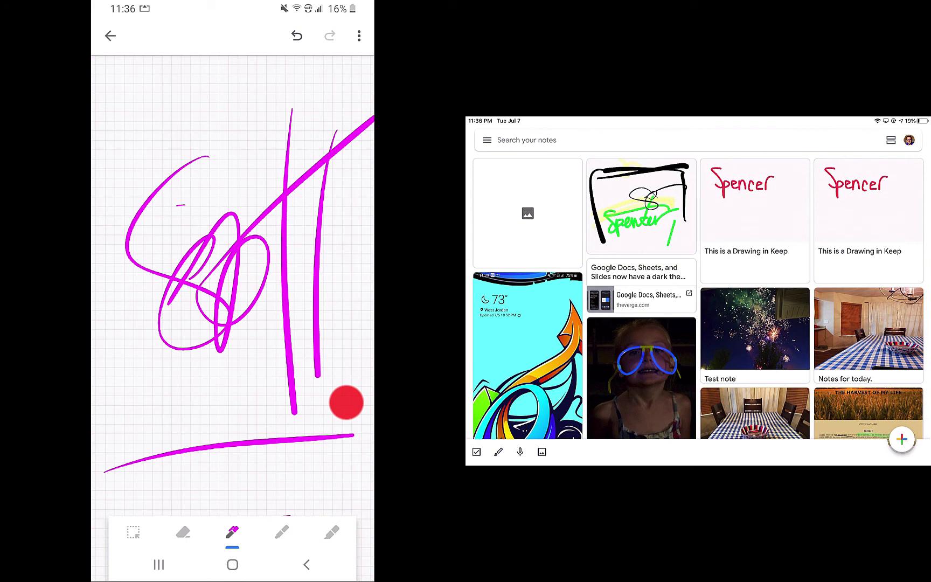
Change the drawing's grid background from square to dot.
click(359, 35)
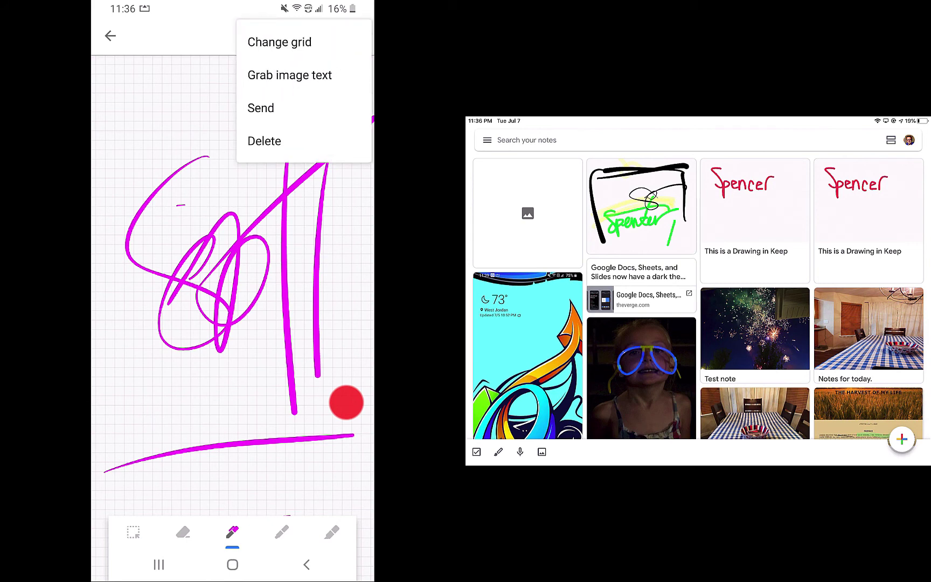
click(279, 42)
click(283, 235)
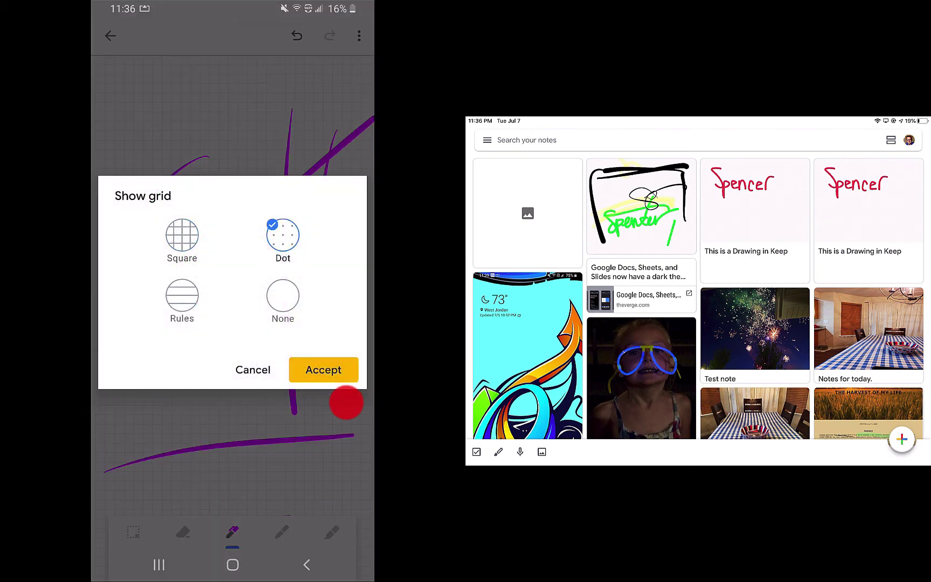
click(338, 377)
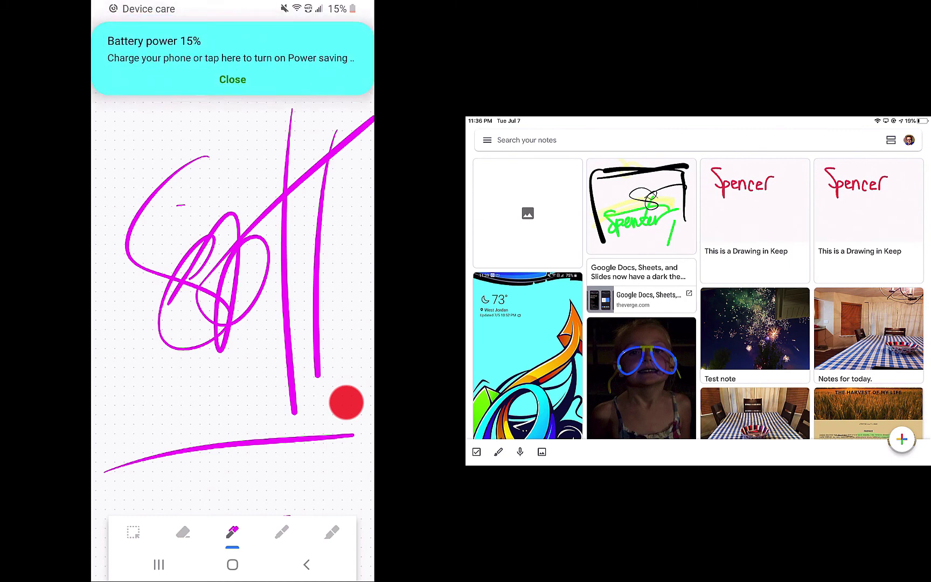
click(359, 35)
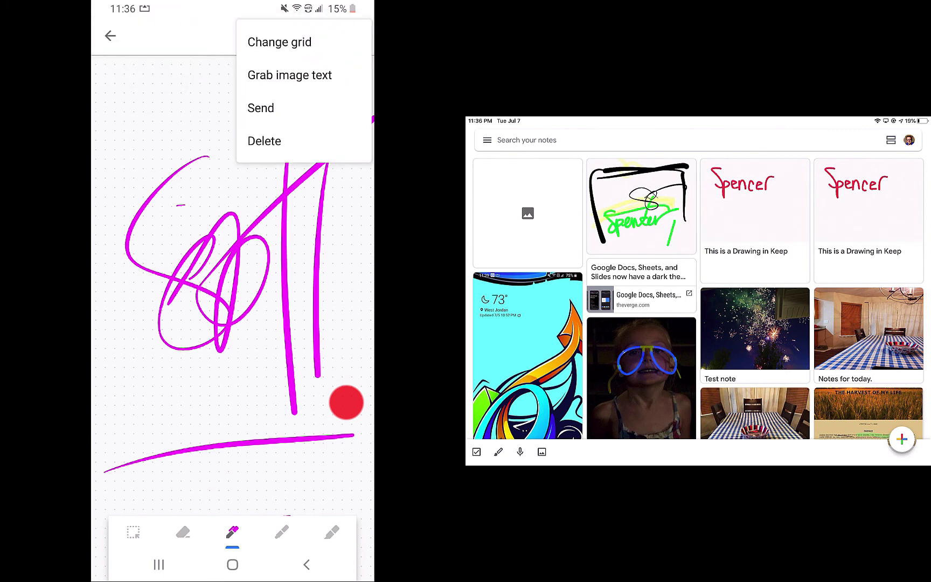
click(272, 131)
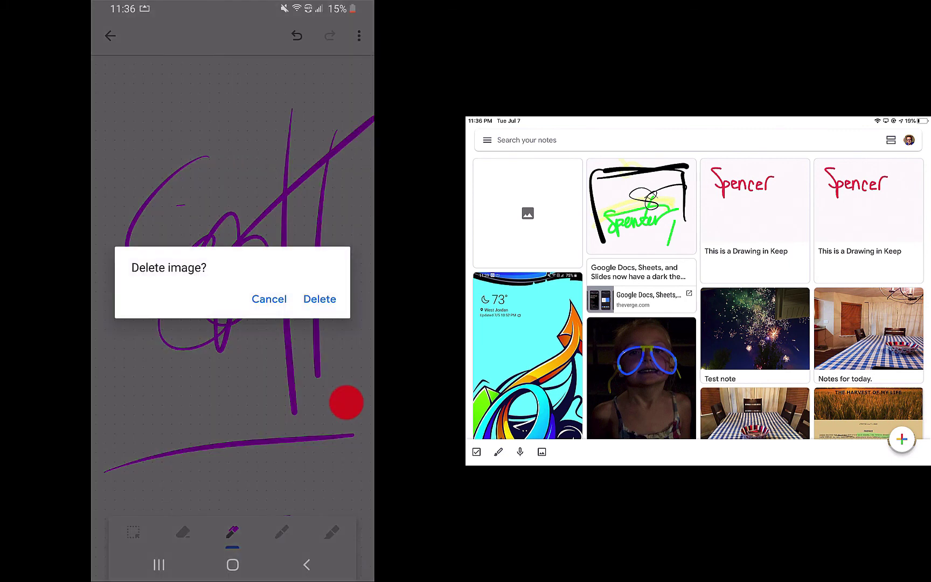
click(269, 299)
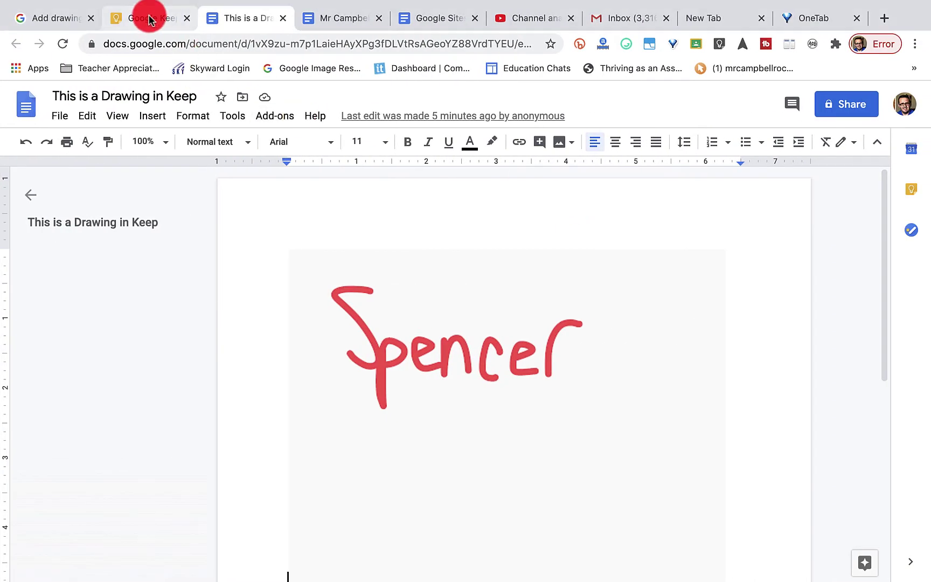
Switch to the Google Keep browser tab and reload it to show the synced magenta drawing.
click(149, 20)
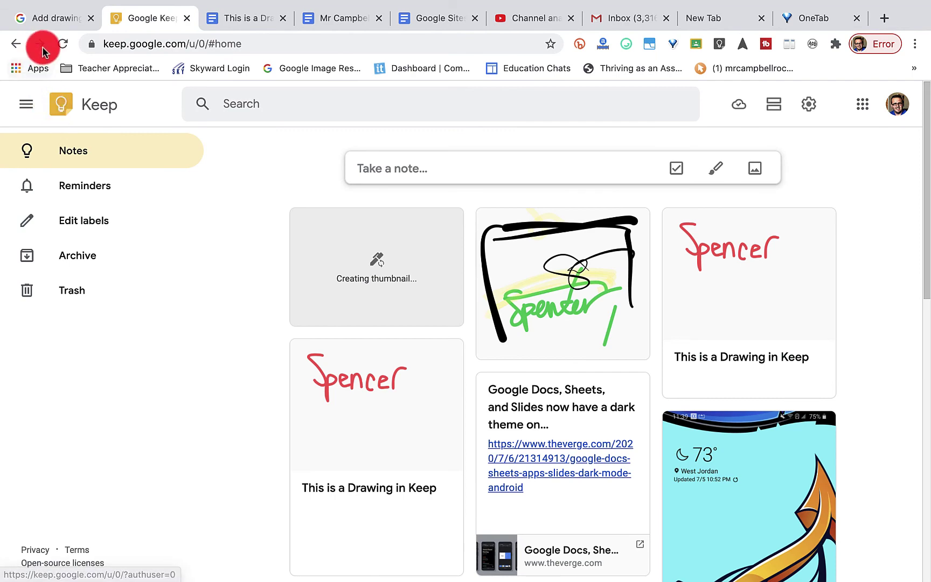
click(63, 44)
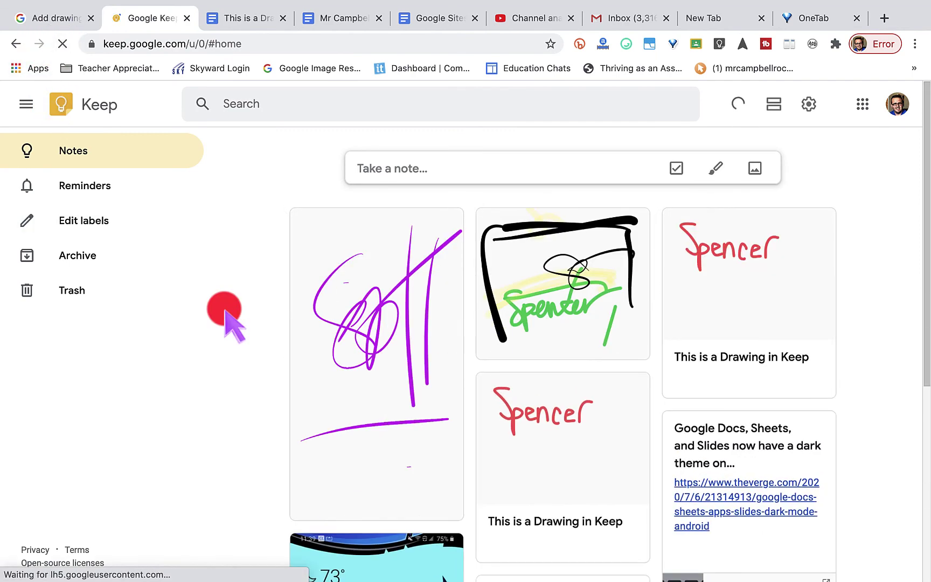